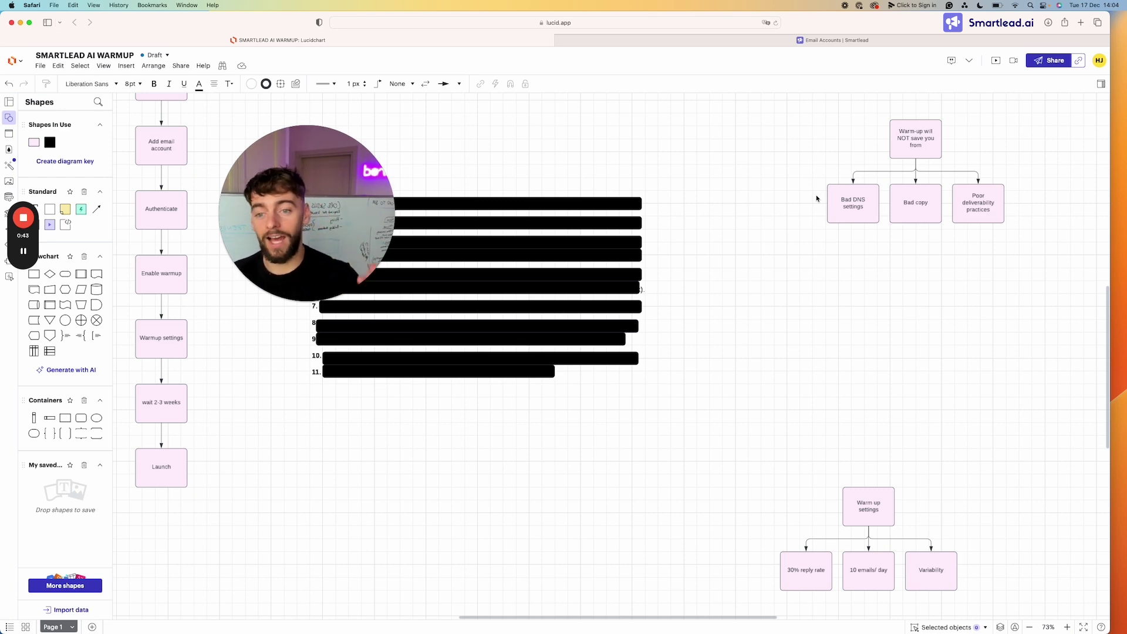
scroll(792, 204, up, 5)
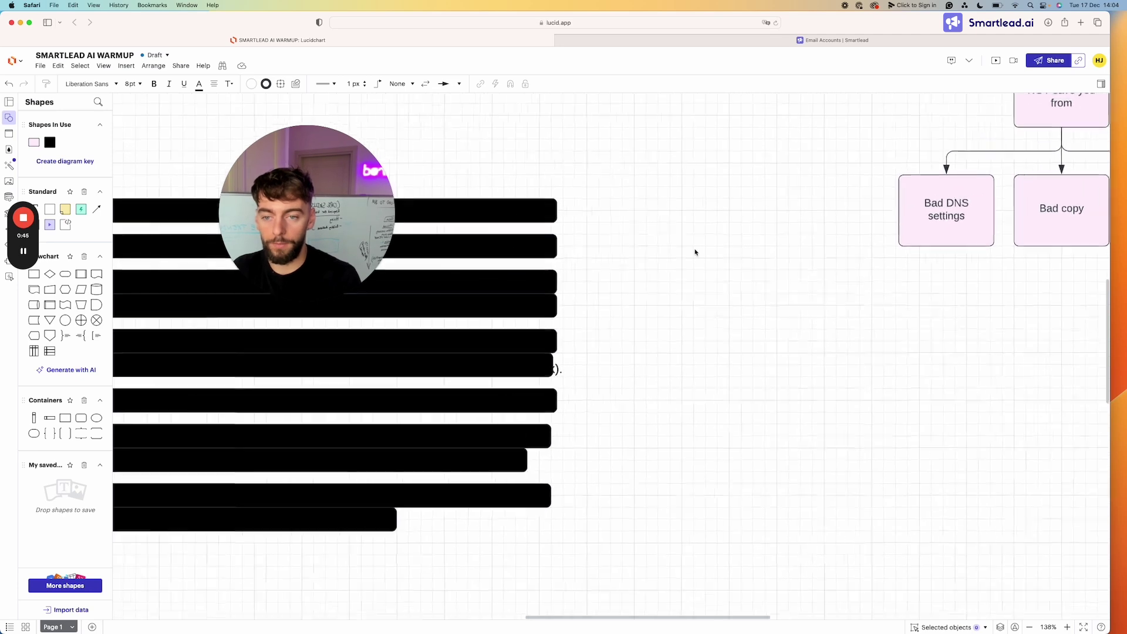
scroll(694, 264, up, 1)
scroll(693, 264, left, 1)
click(435, 312)
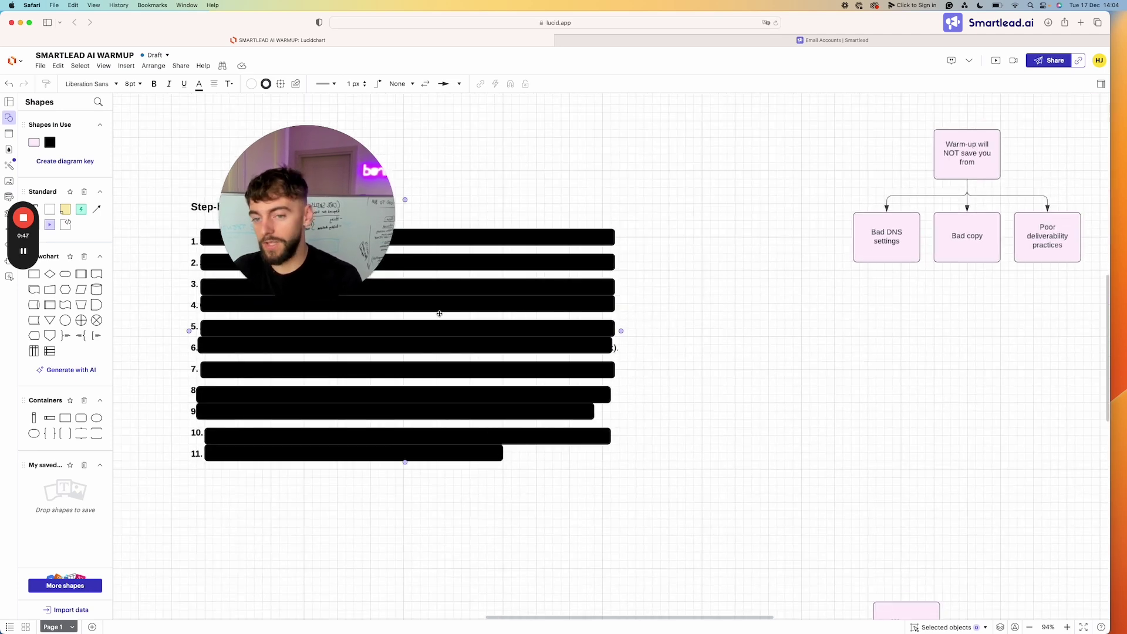
drag(334, 235, 802, 175)
scroll(635, 225, left, 1)
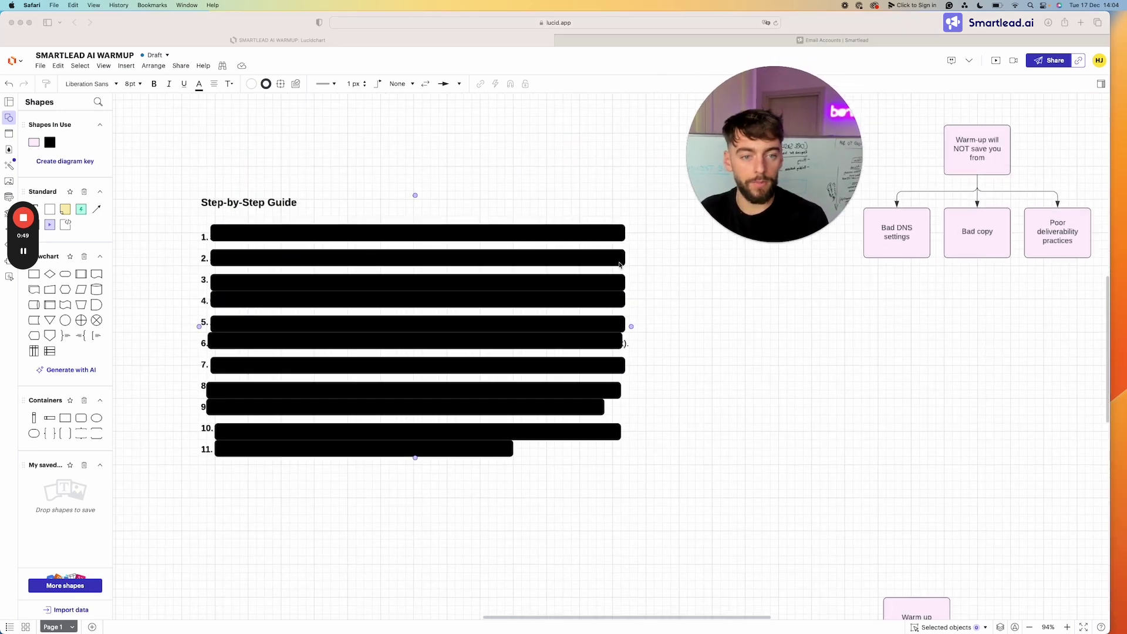
click(704, 39)
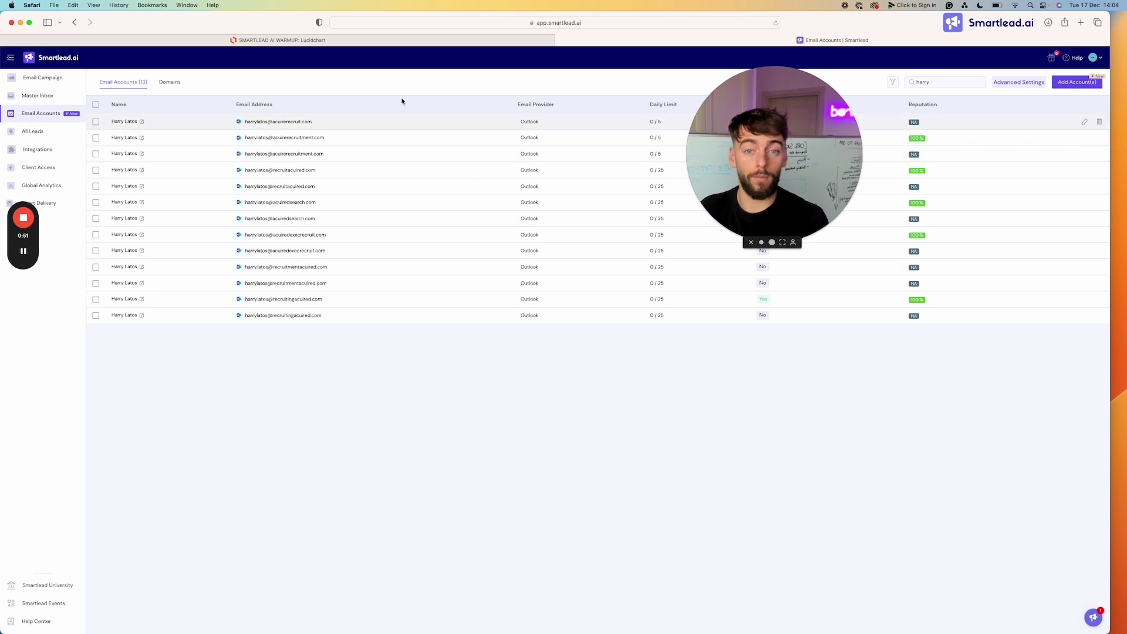
- Switch to Lucidchart and delete the black bars covering items 1 to 3 of the Step-by-Step Guide
click(422, 42)
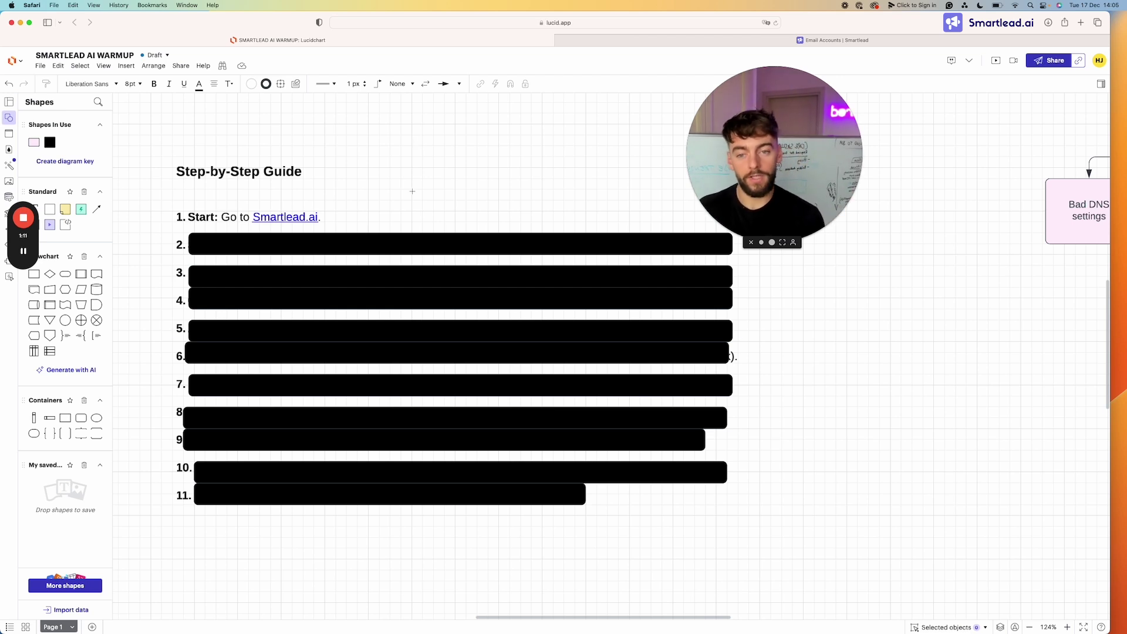
click(413, 242)
key(BackSpace)
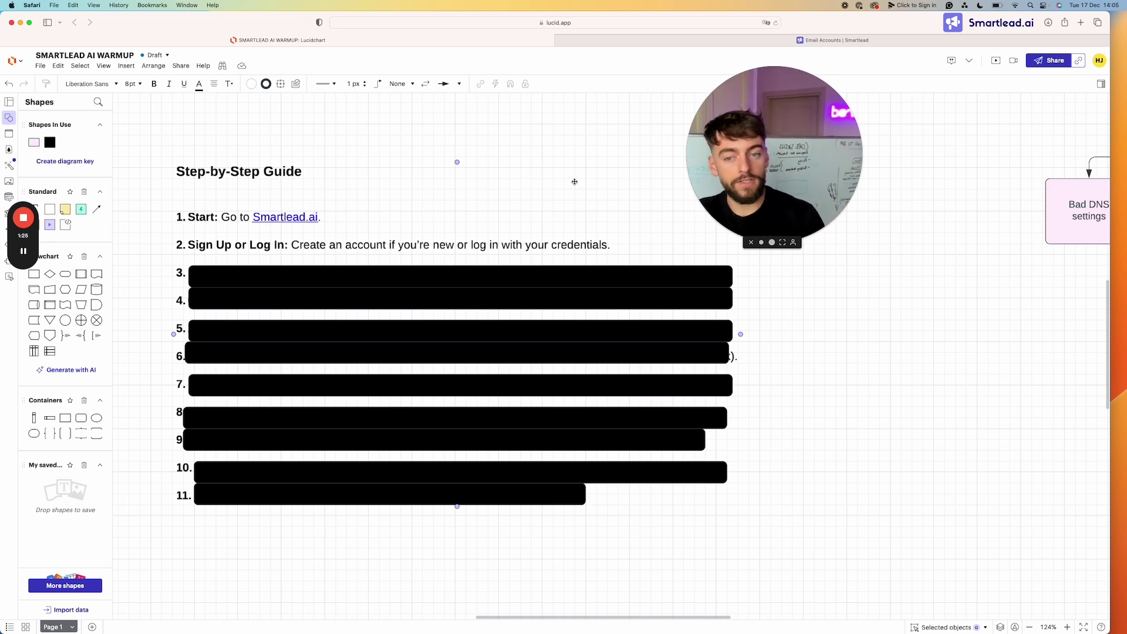
click(450, 274)
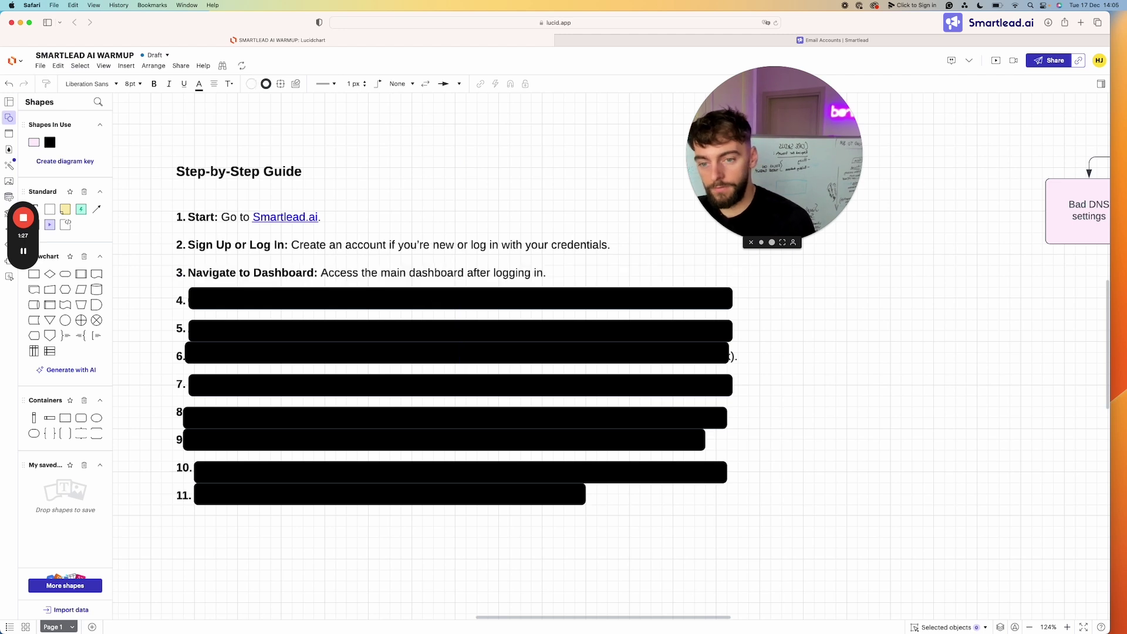
click(636, 41)
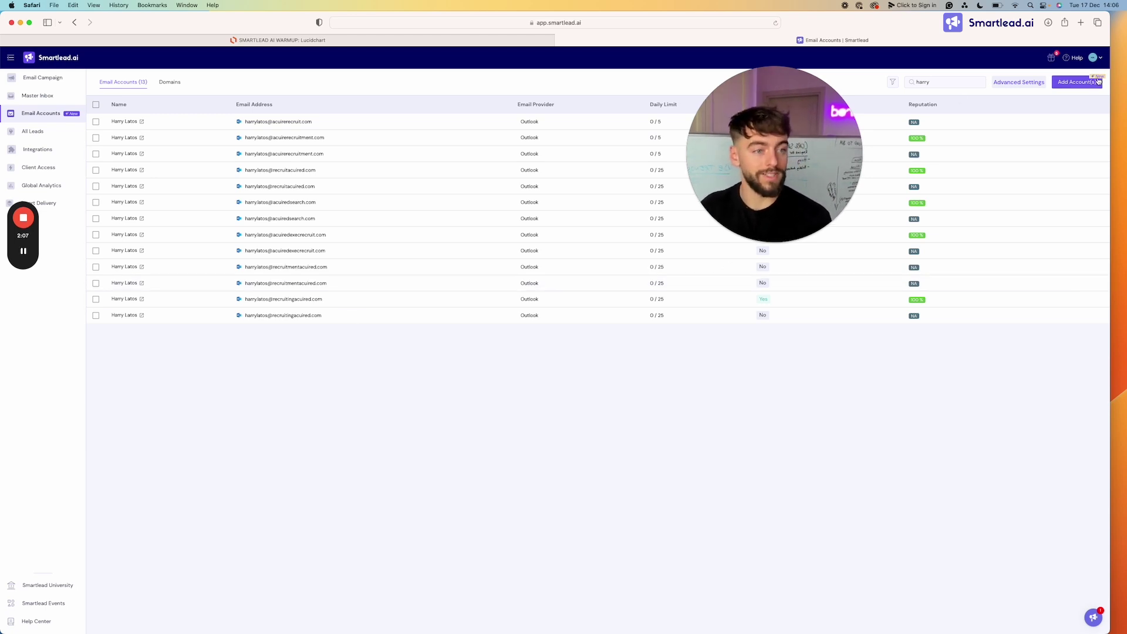
click(504, 41)
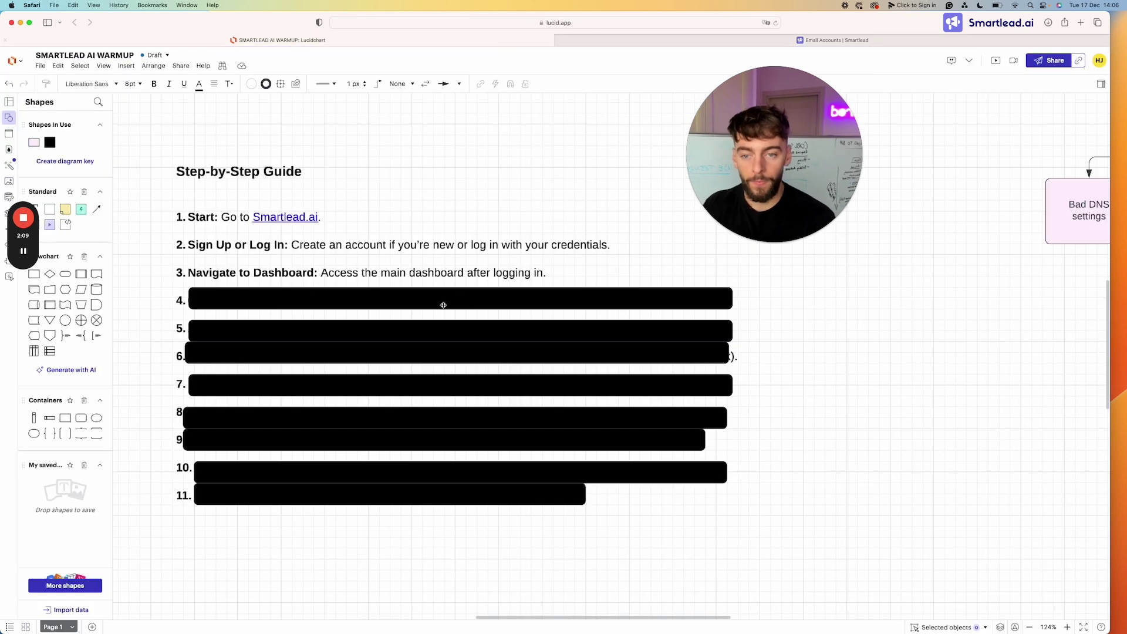
key(BackSpace)
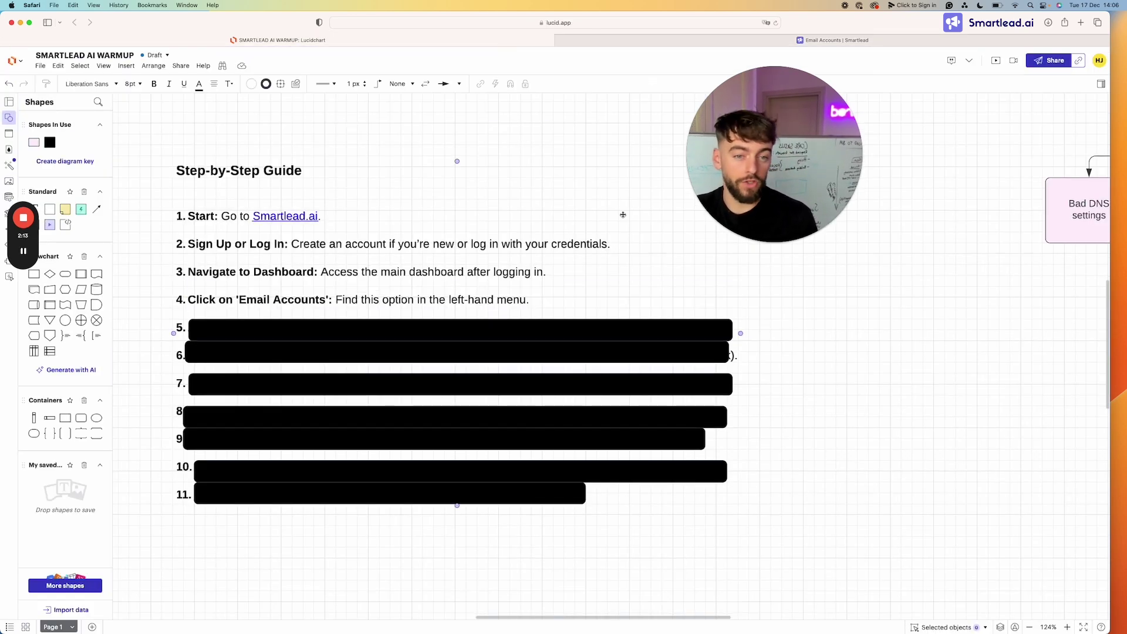
click(522, 330)
key(BackSpace)
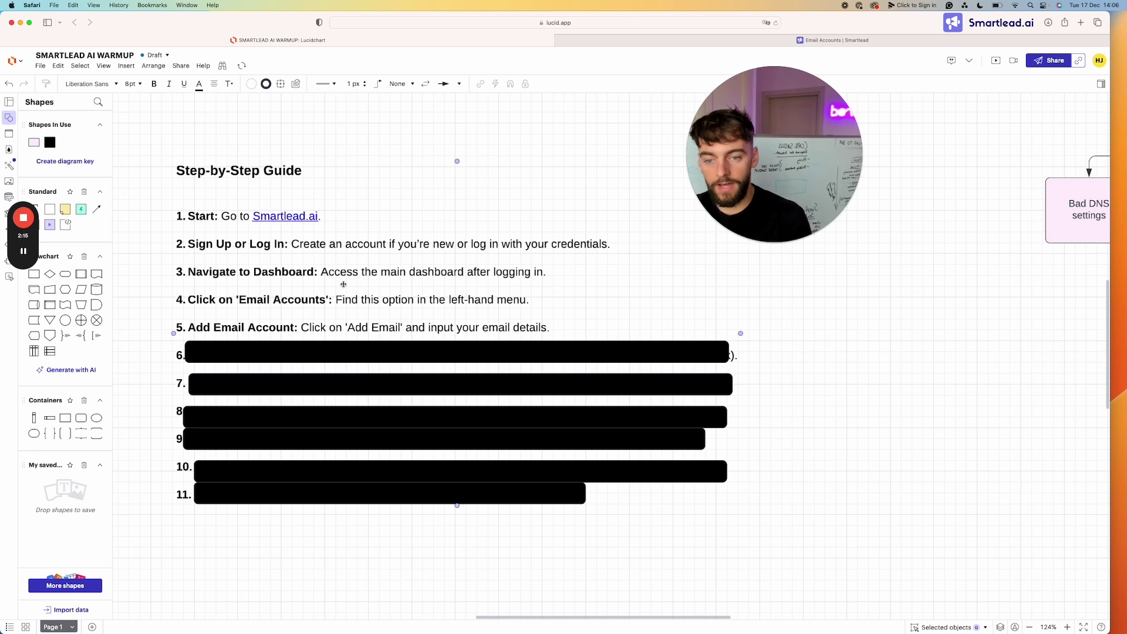
scroll(343, 285, down, 1)
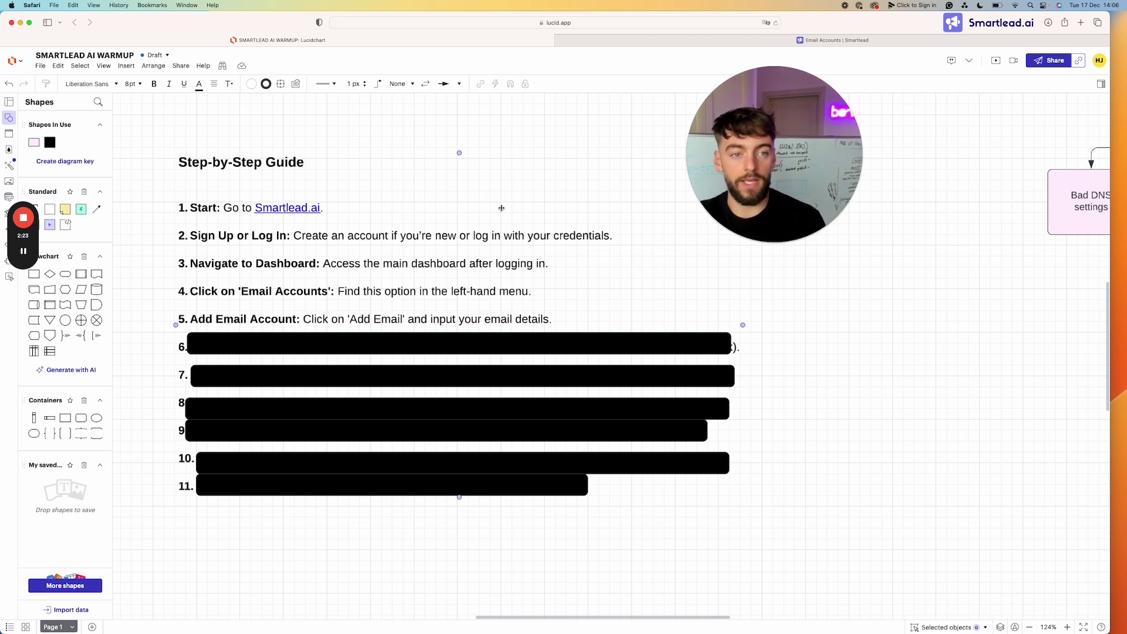
- Switch to Smartlead and start adding an email account by connecting an existing mailbox through Gmail OAuth
click(683, 41)
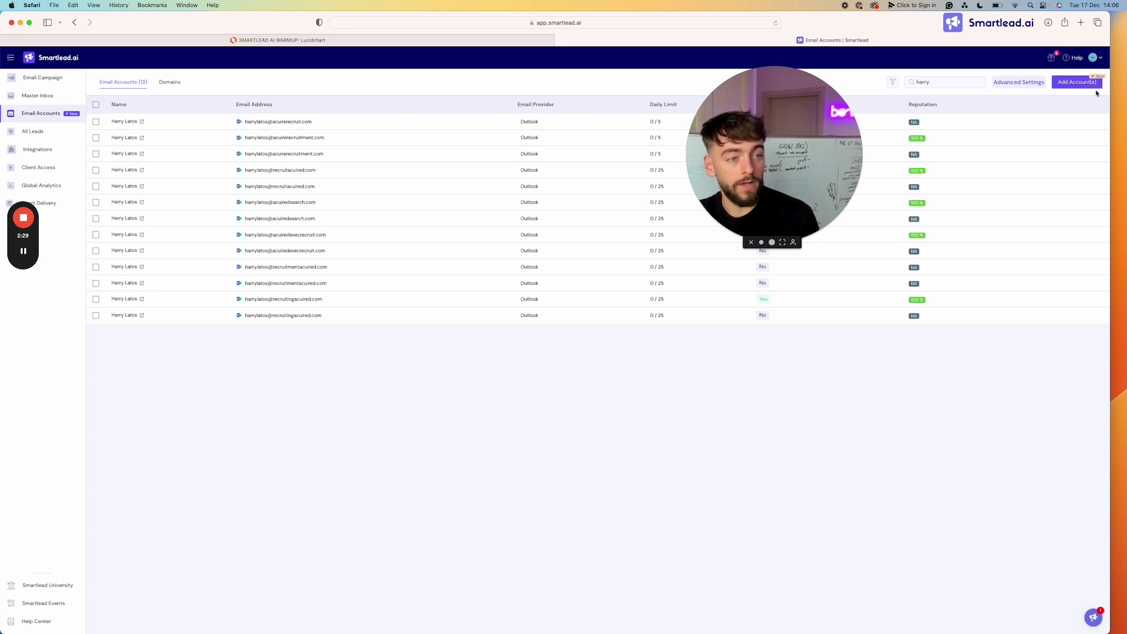
click(1080, 82)
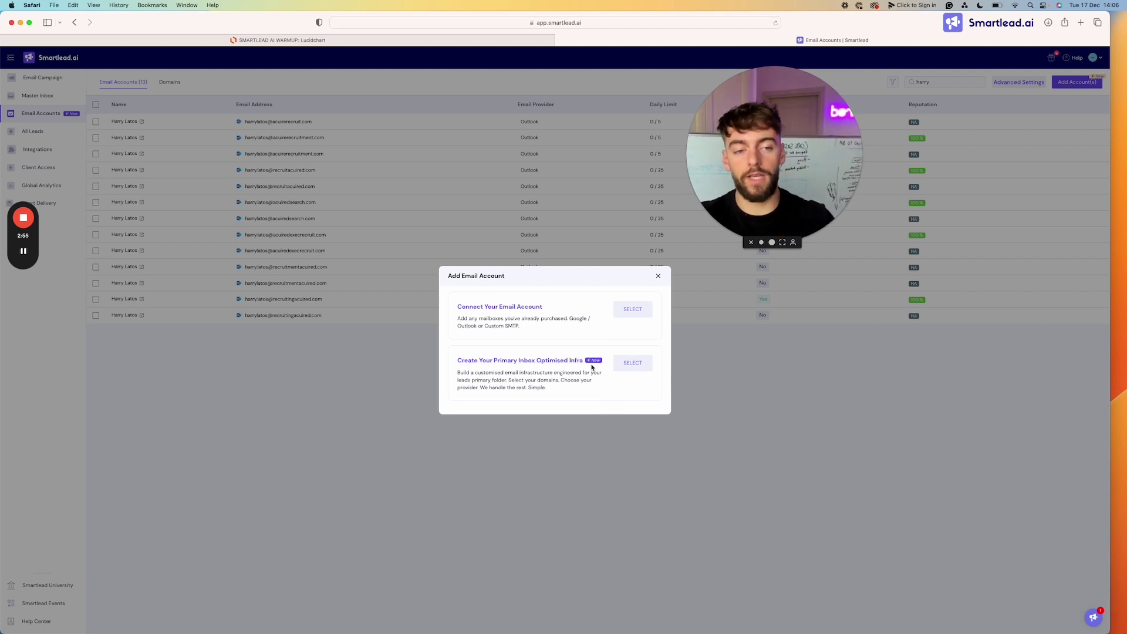
click(633, 312)
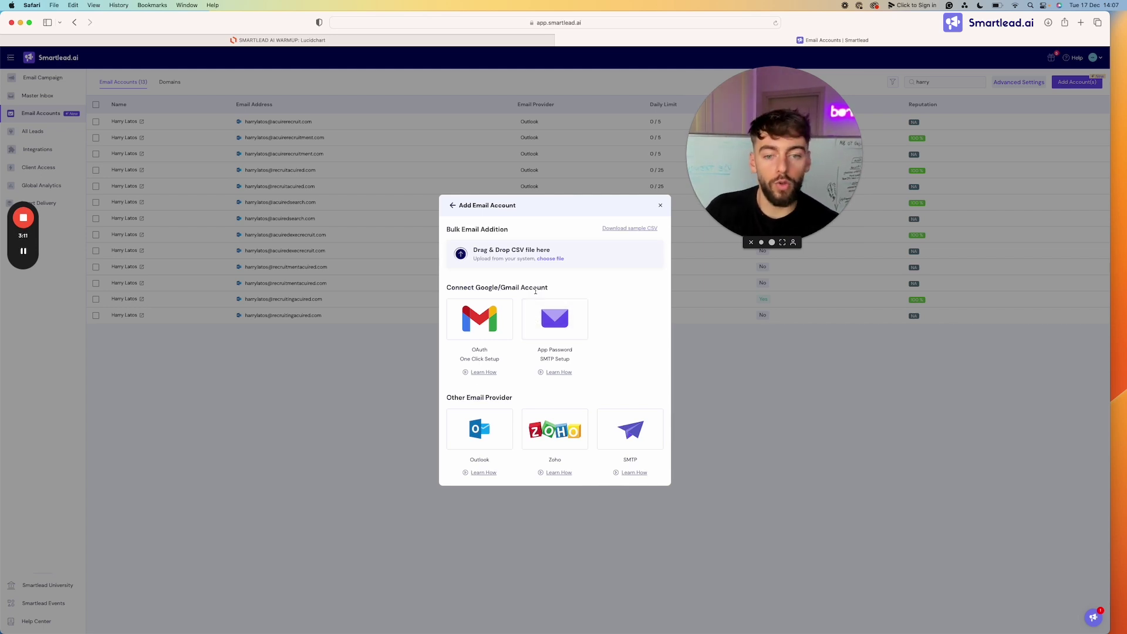
click(465, 312)
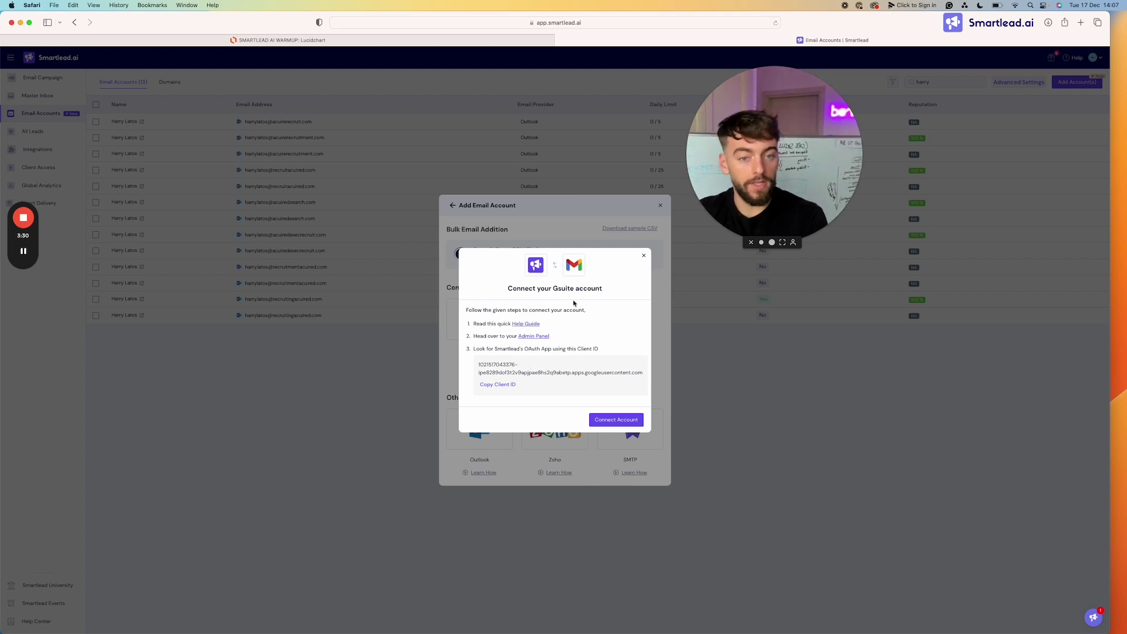
- Open the Gmail OAuth help guide from the Gsuite connection instructions and close it after viewing
click(532, 324)
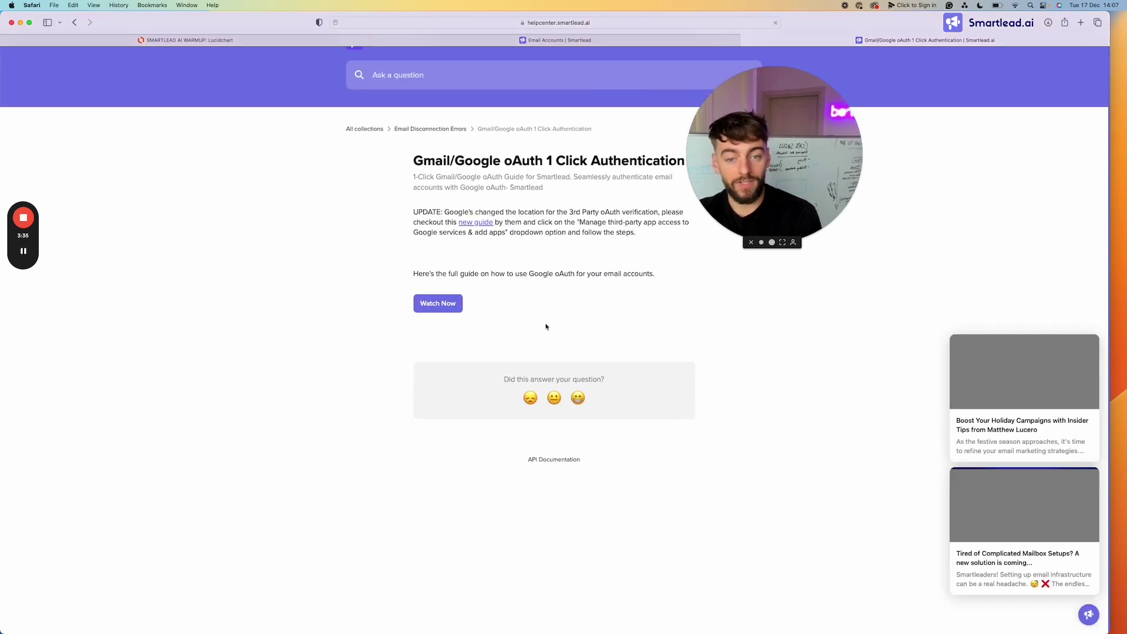
click(675, 40)
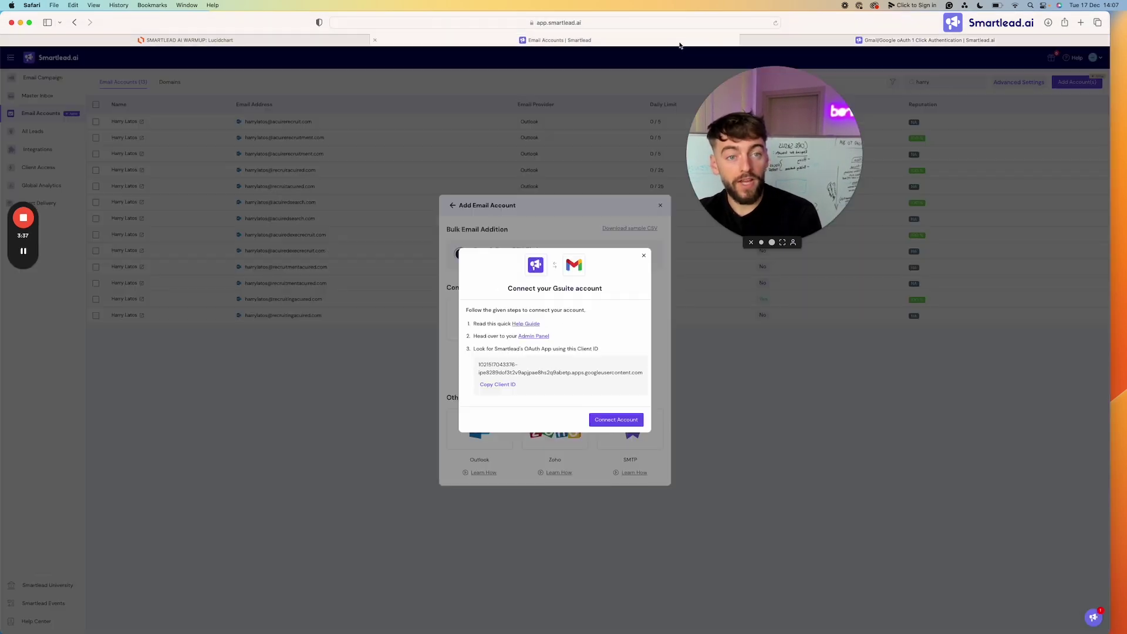
click(745, 40)
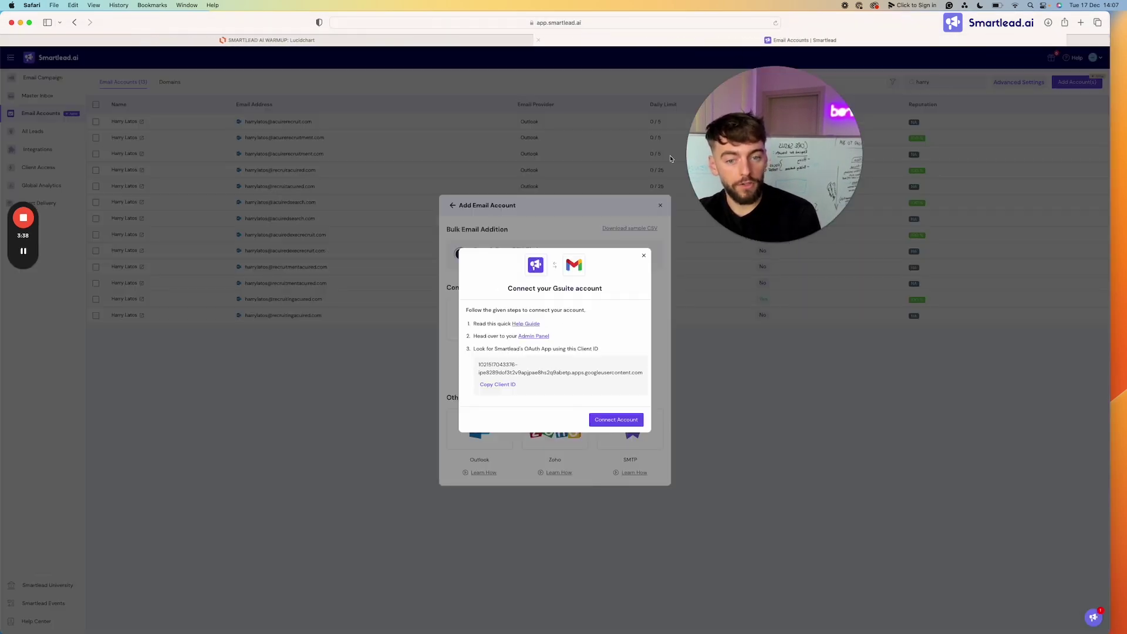
- Open the Google Admin app access page and copy Smartlead's OAuth client ID to check it against the configured apps
click(534, 337)
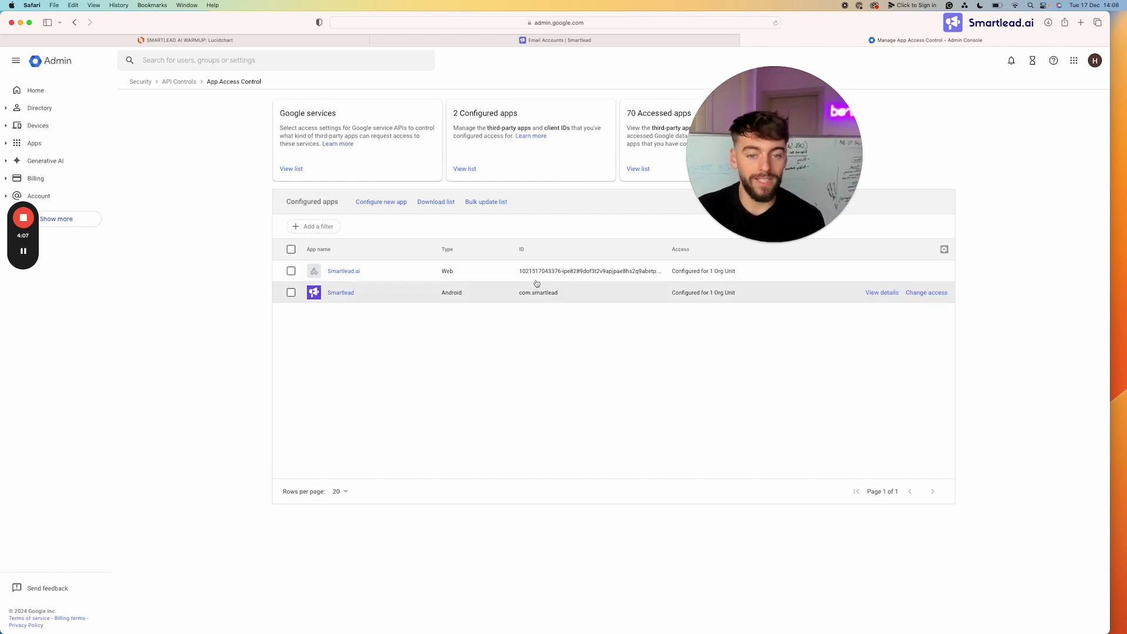
click(436, 202)
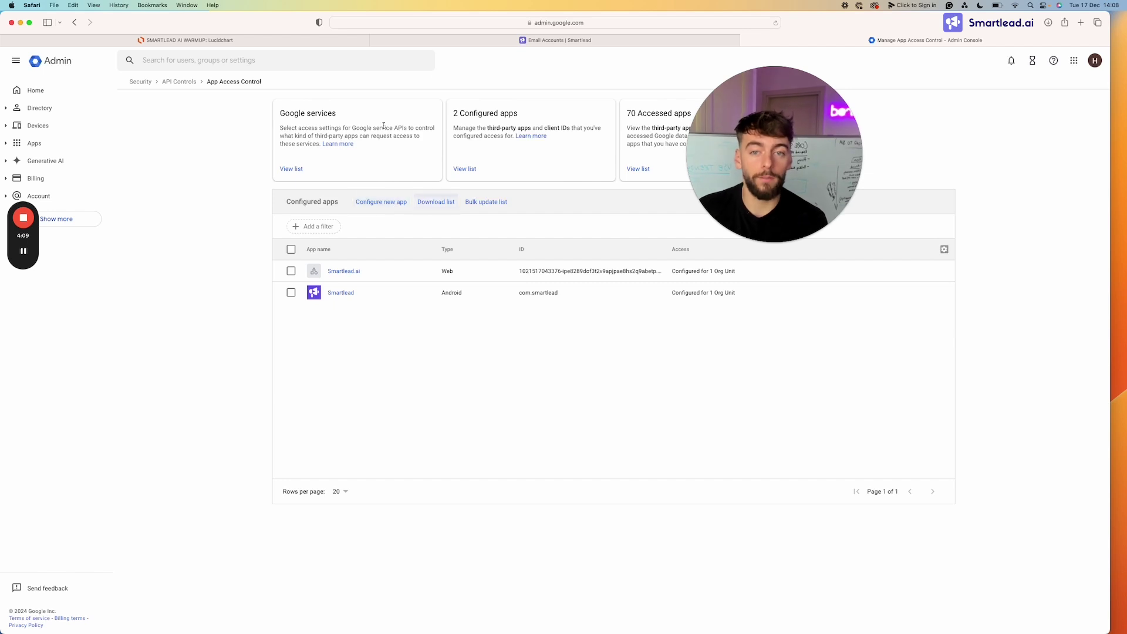
click(478, 40)
click(500, 384)
click(827, 42)
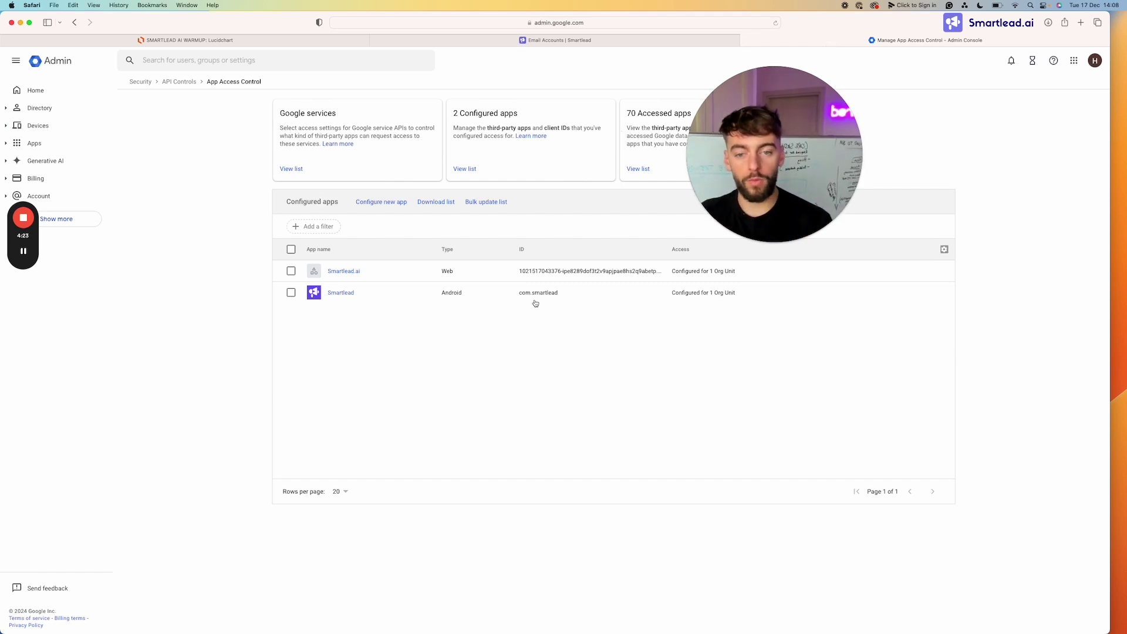
- Connect the chosen Google account to Smartlead and allow smartlead.ai to access its Gmail
click(591, 39)
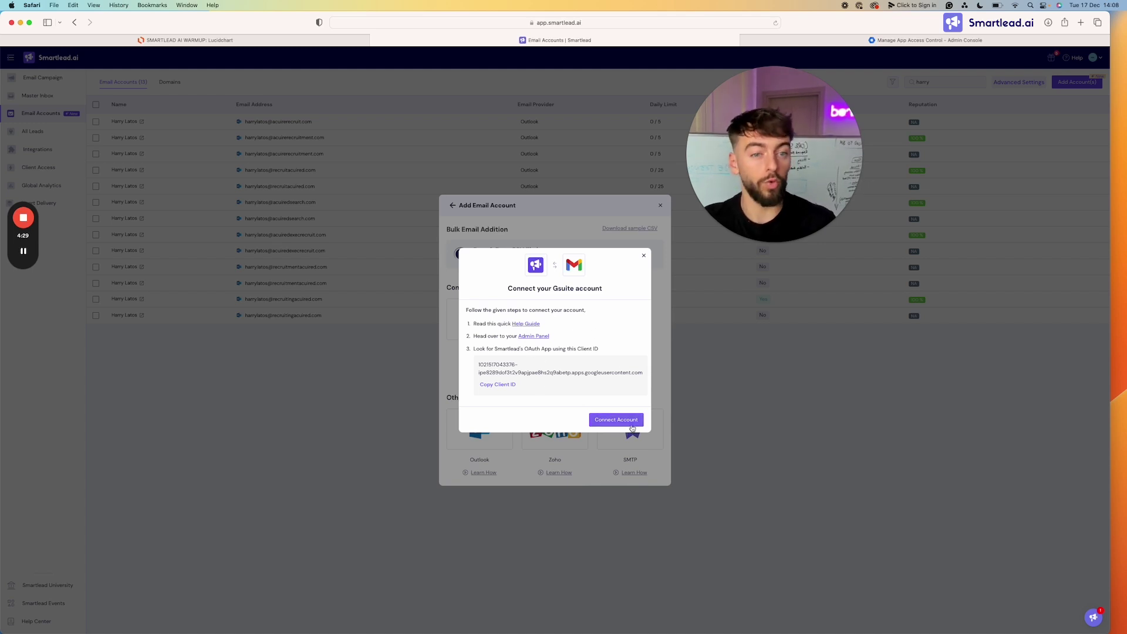
click(632, 426)
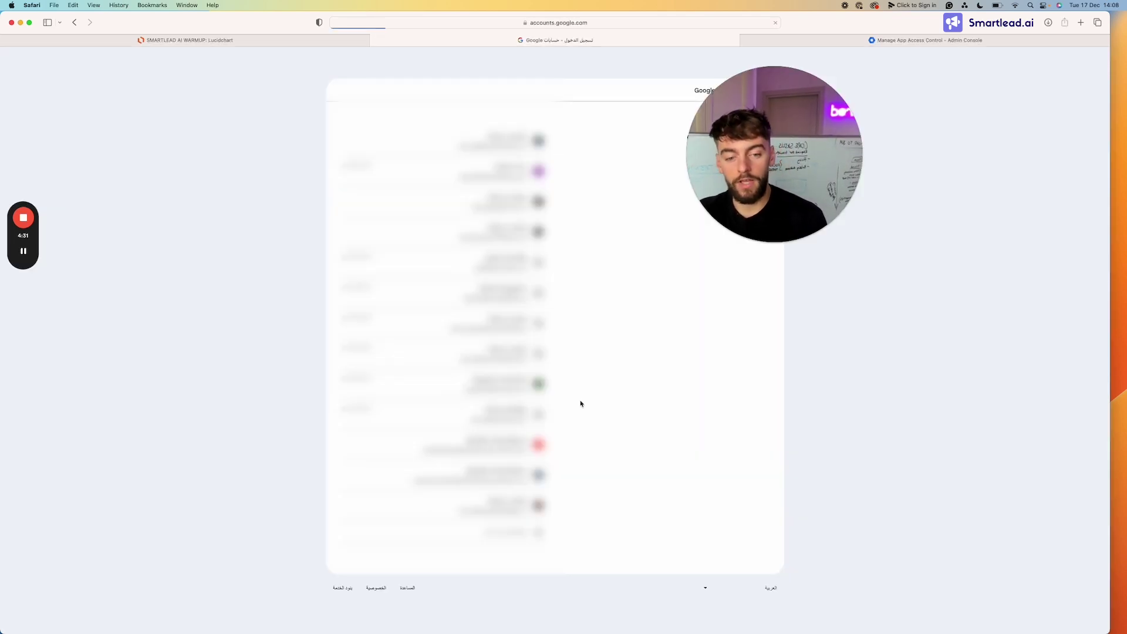
click(513, 268)
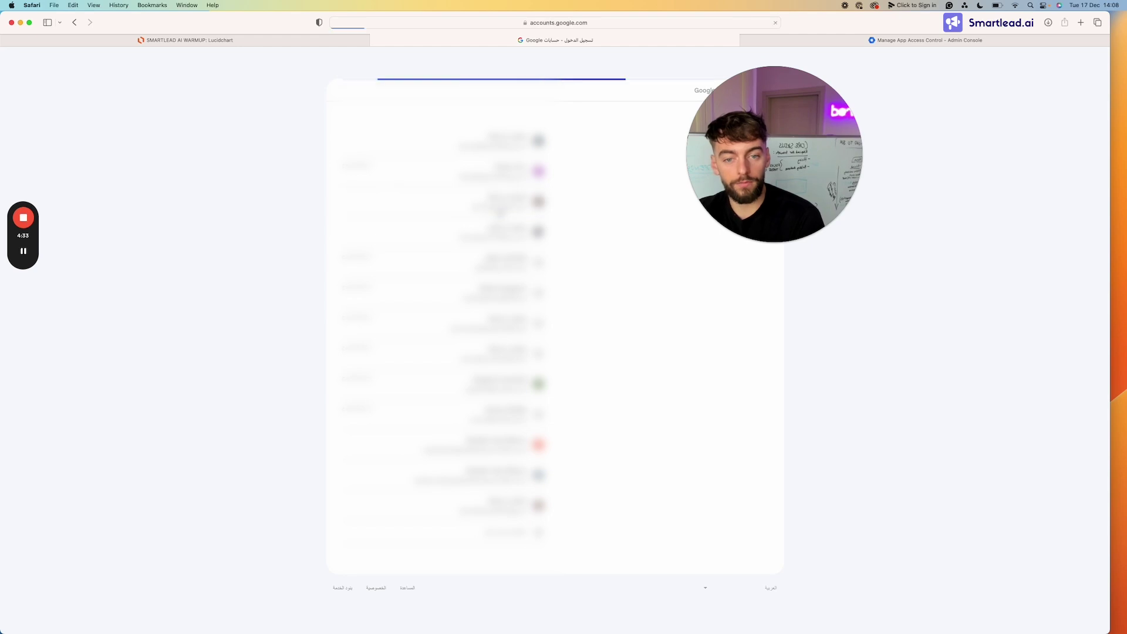
click(704, 392)
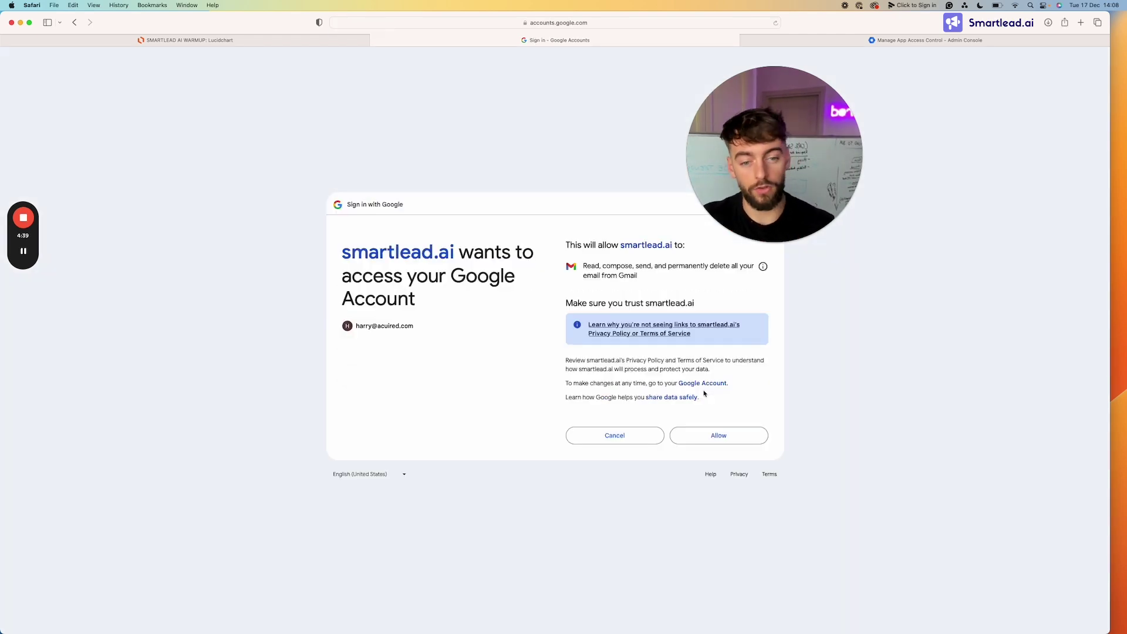
click(728, 437)
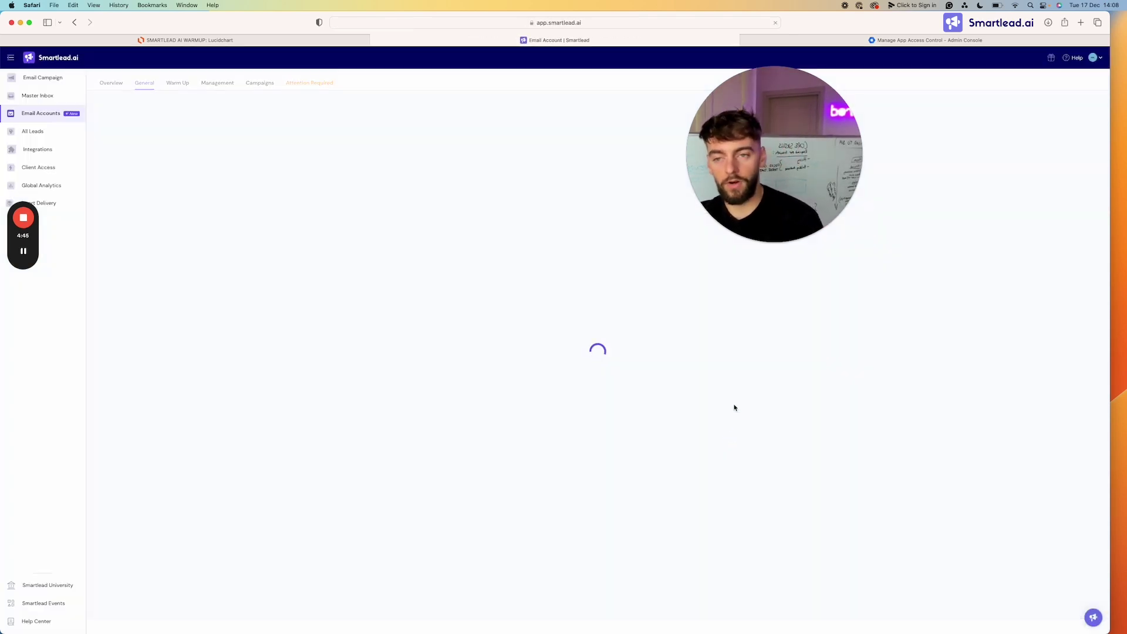
- Delete the black bar covering item 6 of the Lucidchart guide and check the account connection in Smartlead
click(305, 41)
click(362, 335)
key(BackSpace)
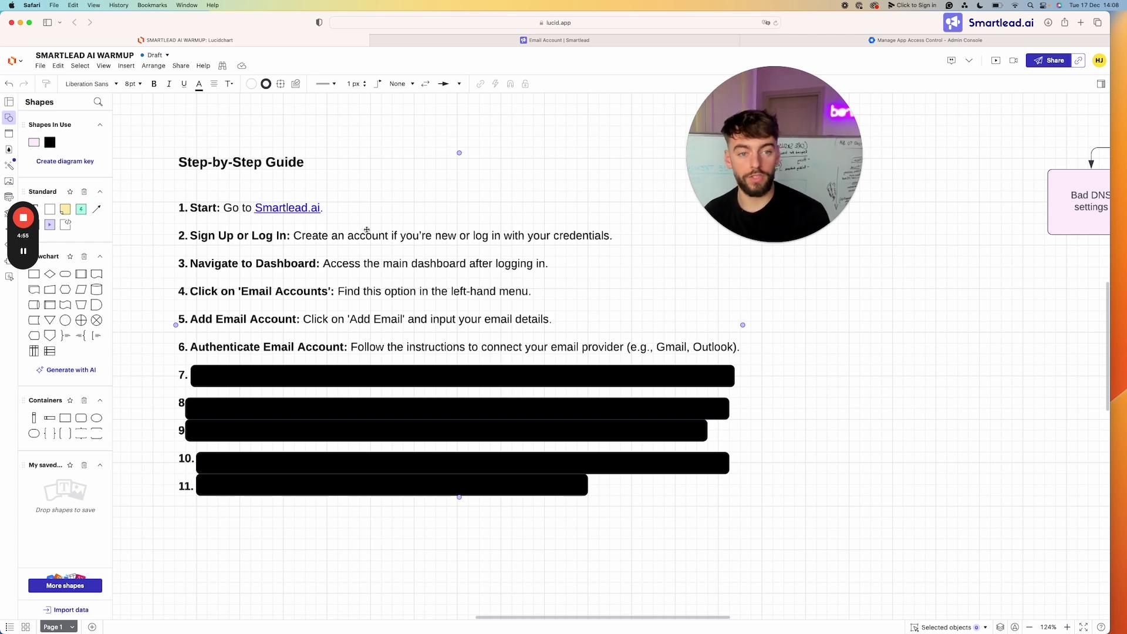
click(593, 41)
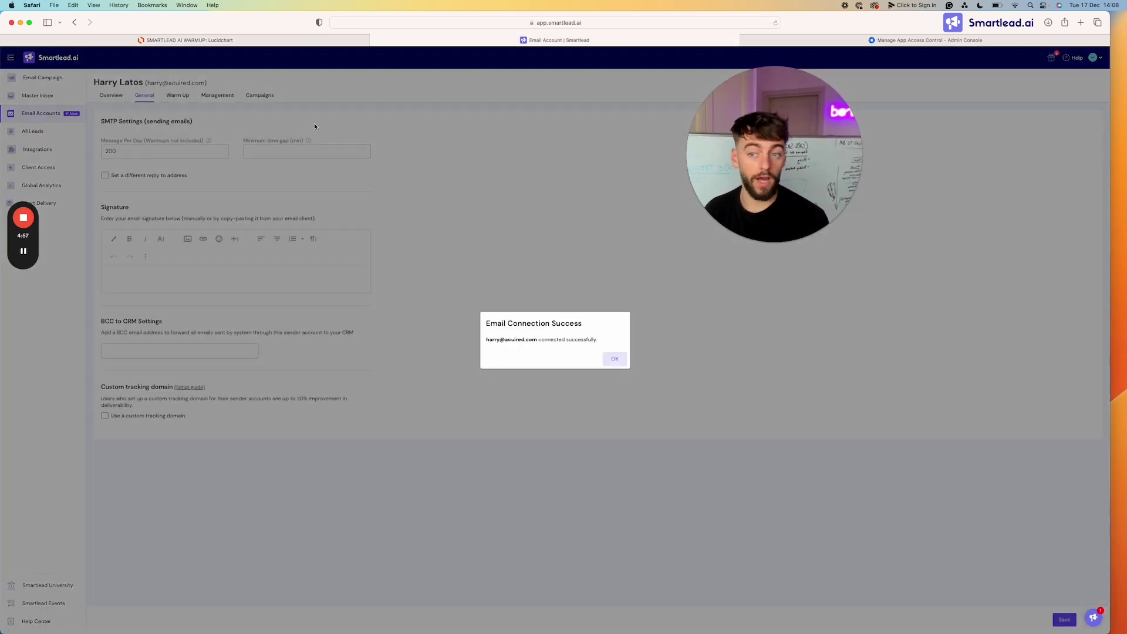
click(266, 43)
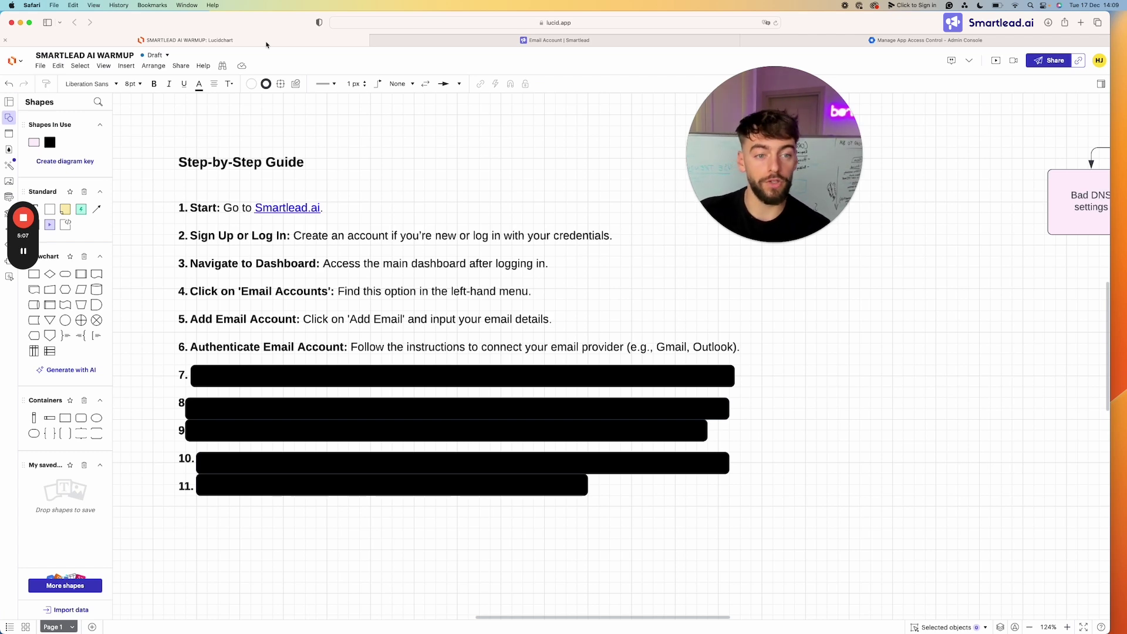
- Open the SMSPool website in a new tab using "smspool" and close it after viewing
click(1081, 22)
text(smspool)
key(Return)
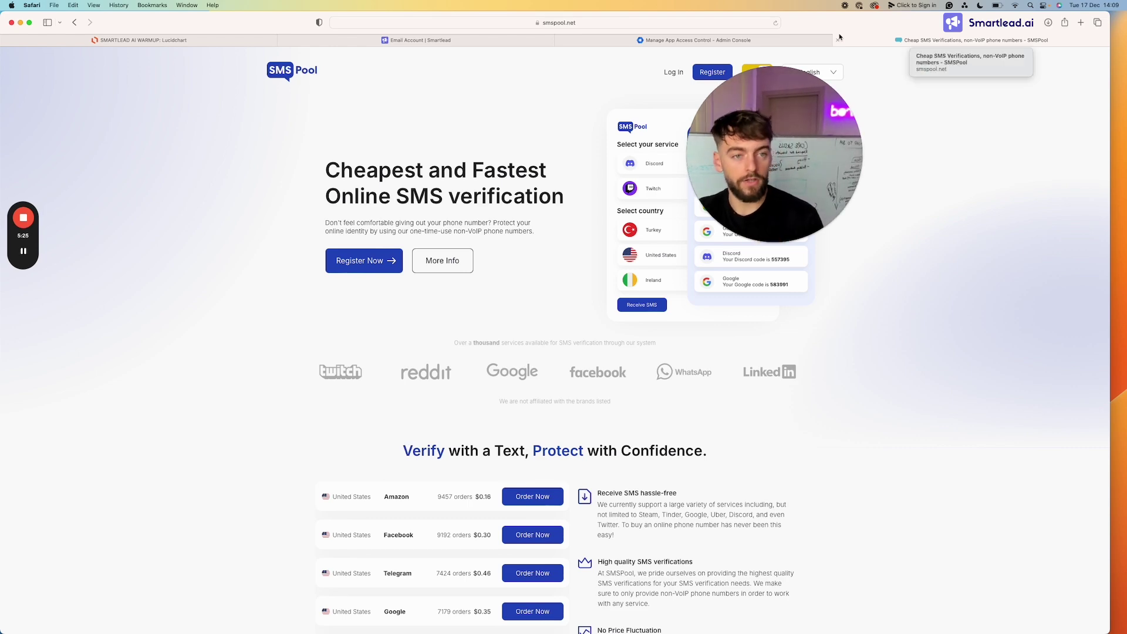
click(838, 40)
- Delete the black bar covering item 7, Enable Warm-Up, in the Lucidchart Step-by-Step Guide
click(186, 40)
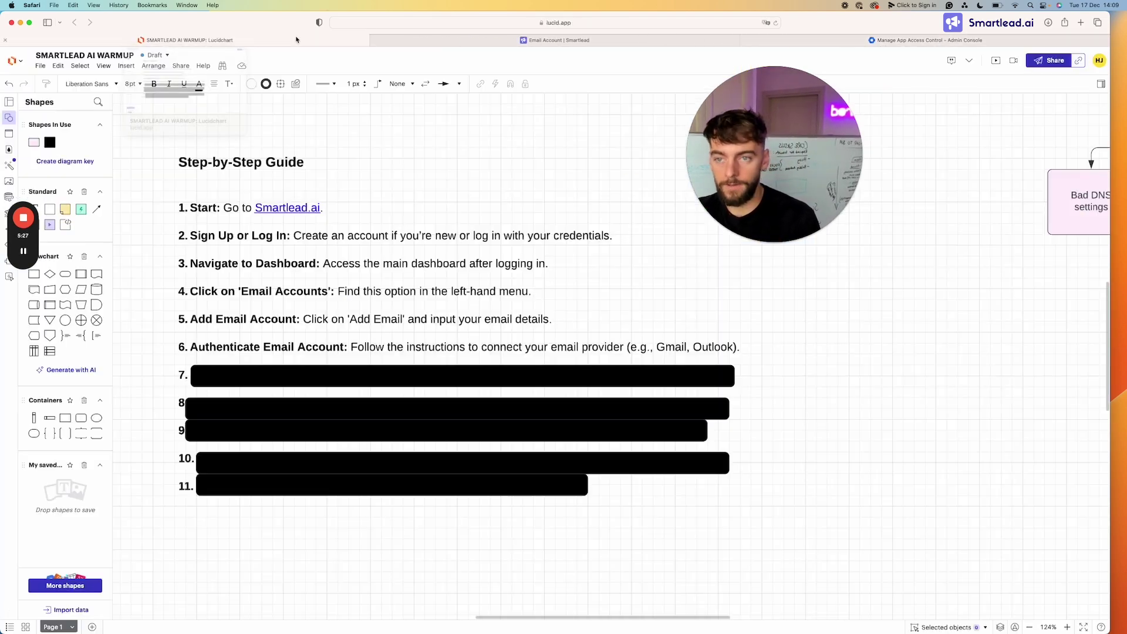
click(297, 379)
key(Delete)
click(258, 376)
scroll(257, 376, down, 1)
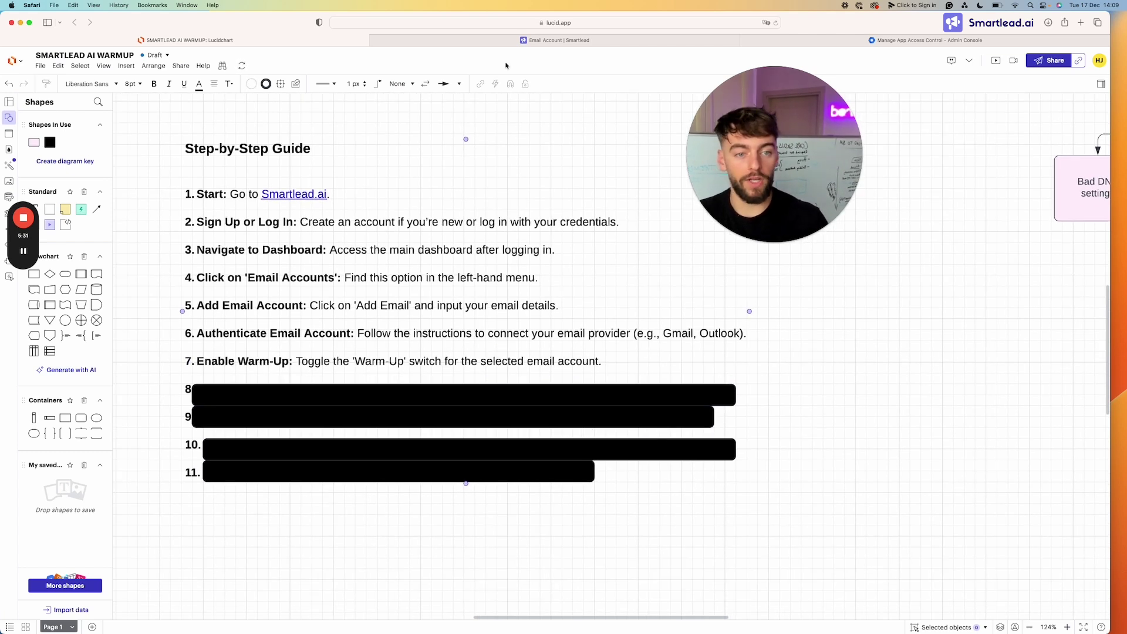
- Switch to Smartlead and dismiss the email connection message over the new account's general settings
click(555, 41)
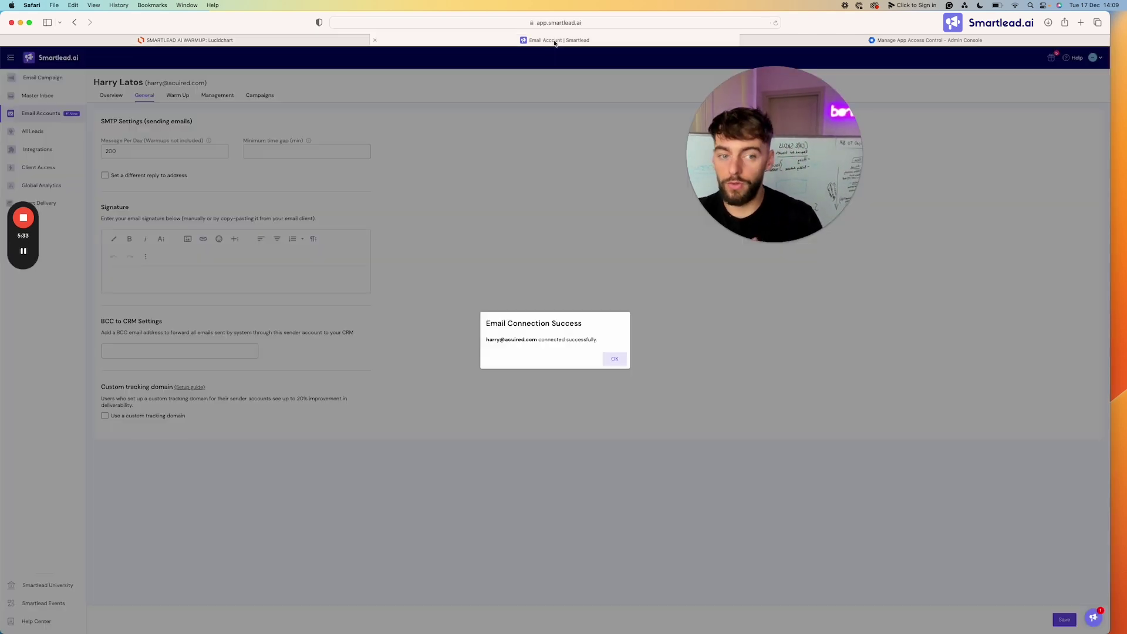
click(613, 362)
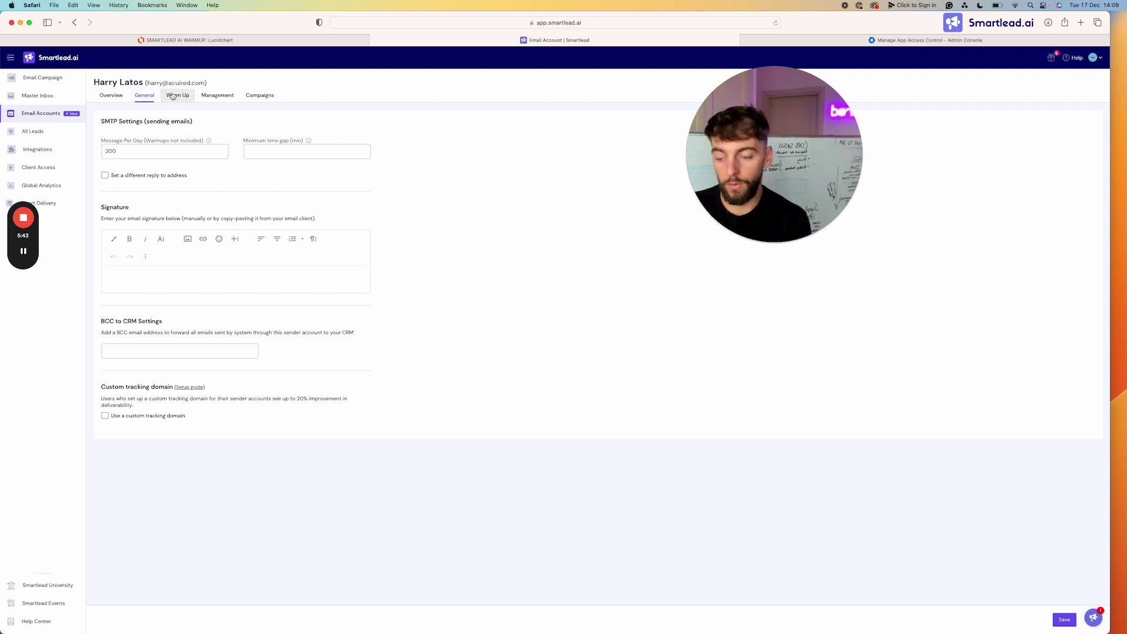
- Enlarge the Smartlead page and open the connected email account's Warm Up settings
key(super+equal)
key(super+equal)
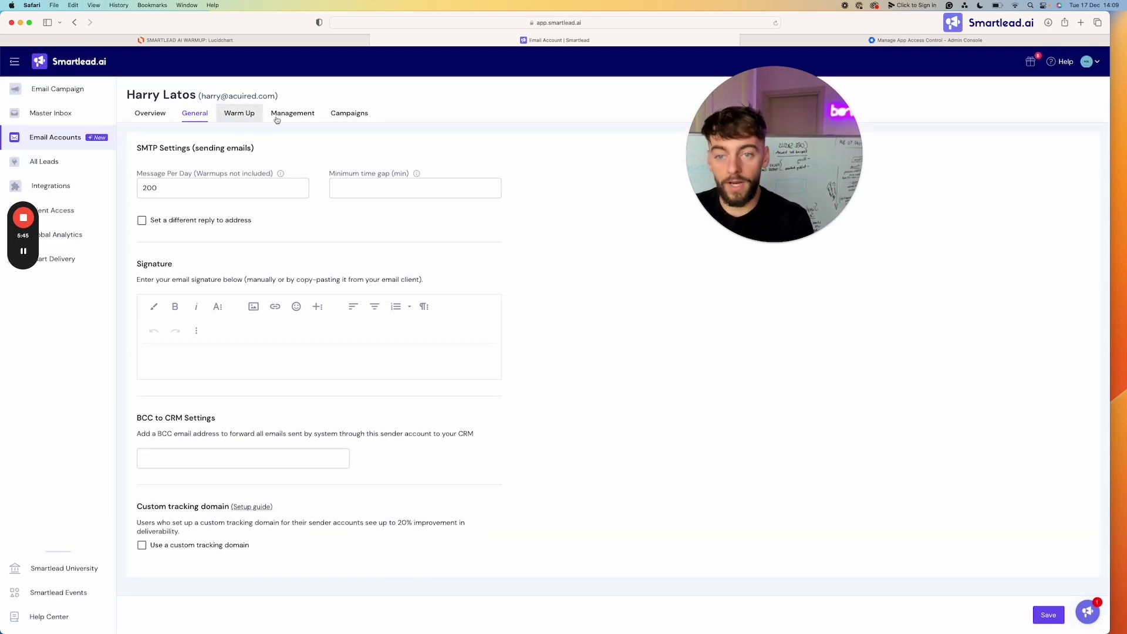
key(super+minus)
key(super+minus)
key(super+equal)
key(super+equal)
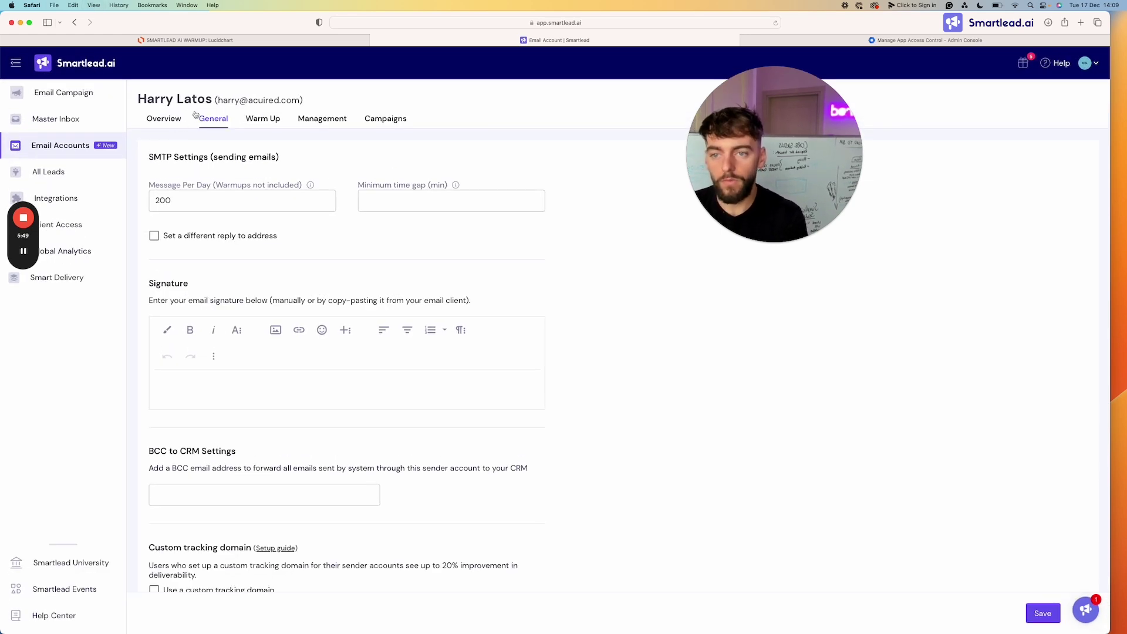
click(264, 117)
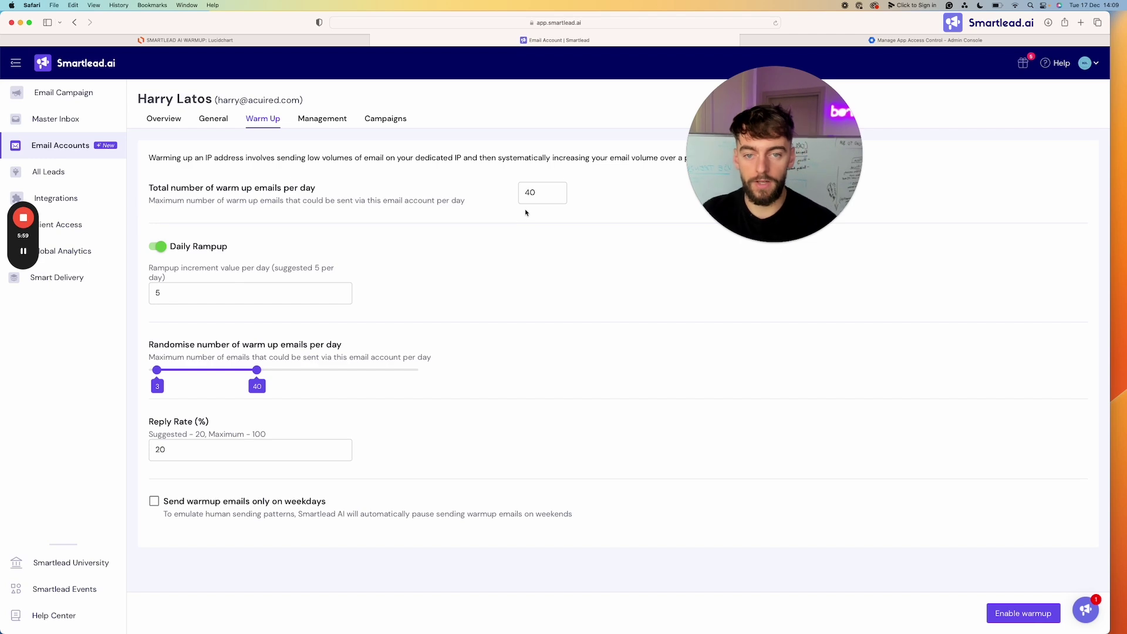
- Switch to Lucidchart and examine the recommended values in the Warm up settings diagram
click(329, 40)
scroll(495, 307, down, 5)
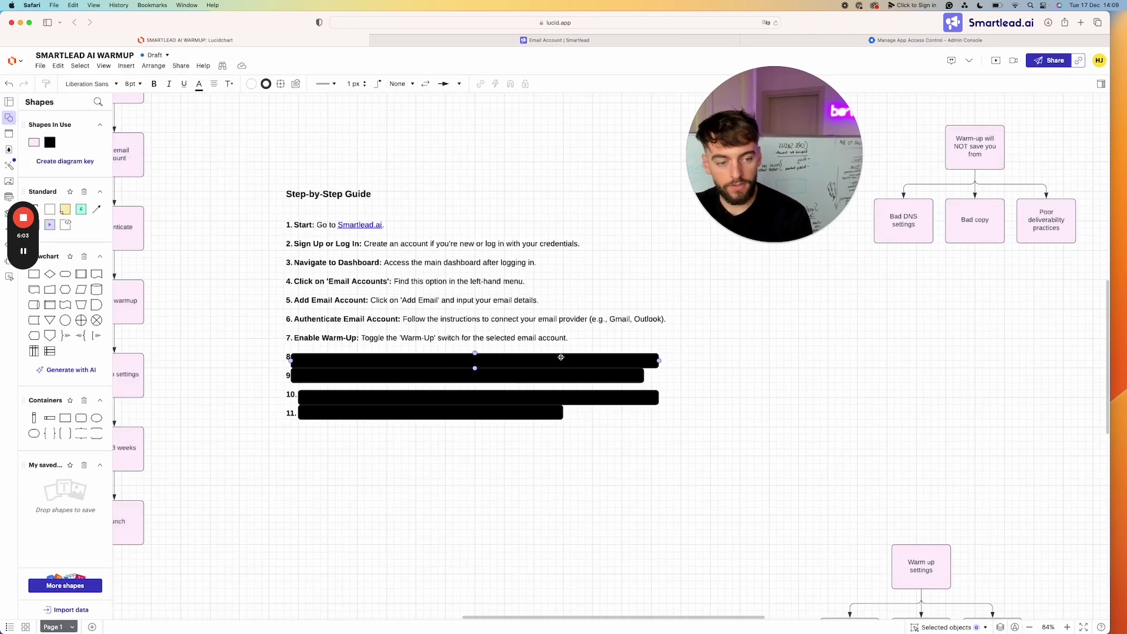
scroll(559, 355, down, 5)
ctrl+scroll(647, 404, up, 10)
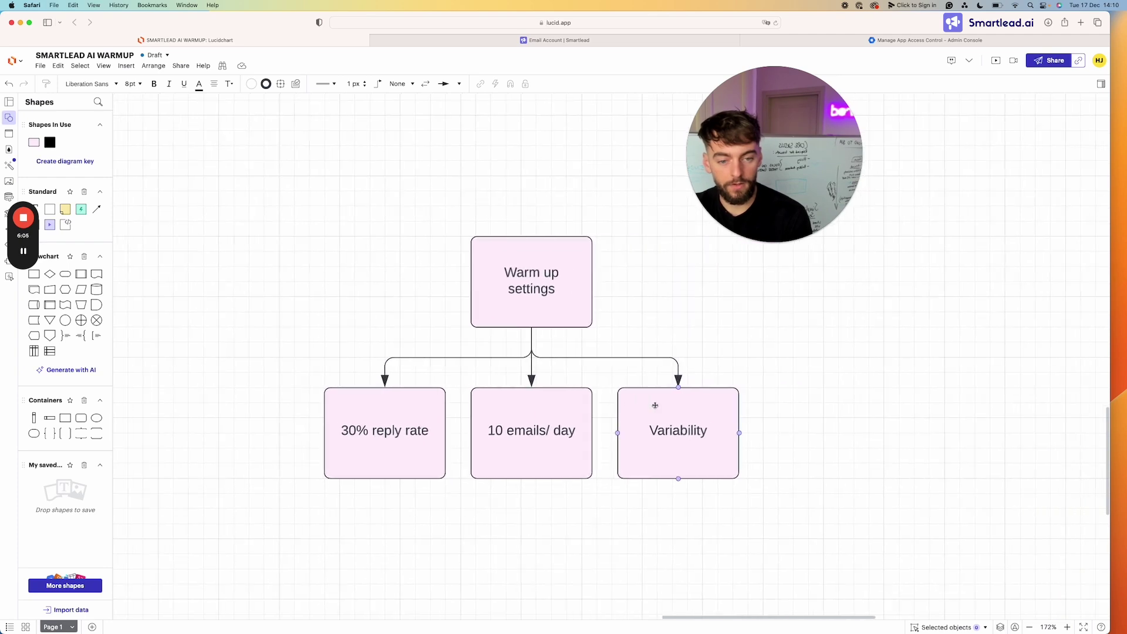
ctrl+scroll(573, 366, down, 3)
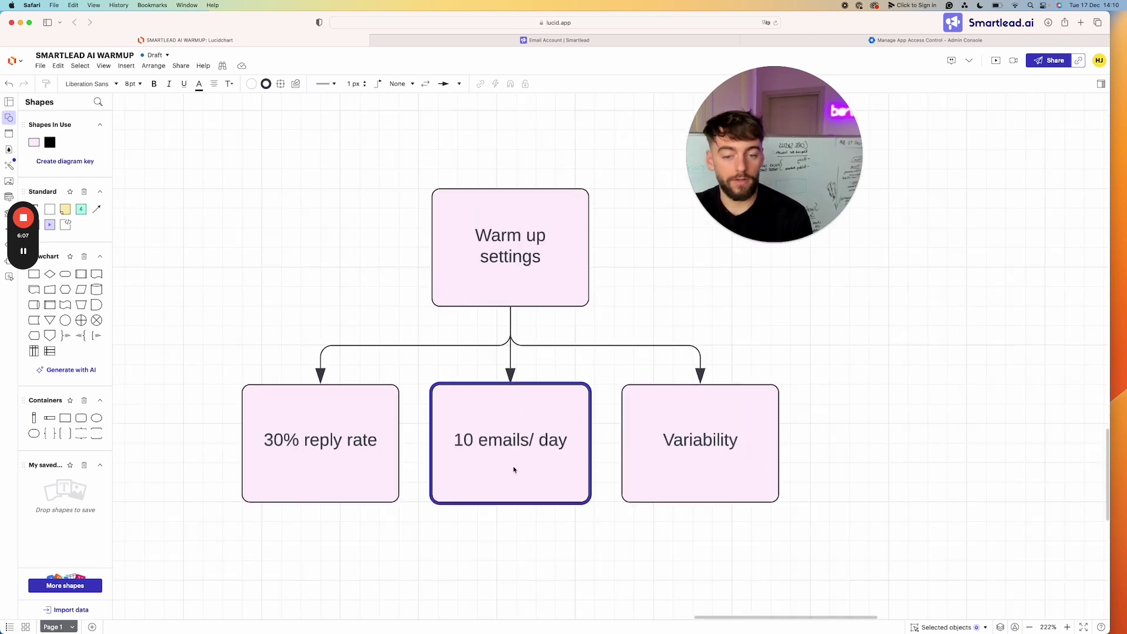
- In Smartlead, set the total warm-up emails per day to 10 and the randomised range to 3–10
click(627, 40)
click(541, 193)
double_click(540, 192)
text(10)
click(394, 250)
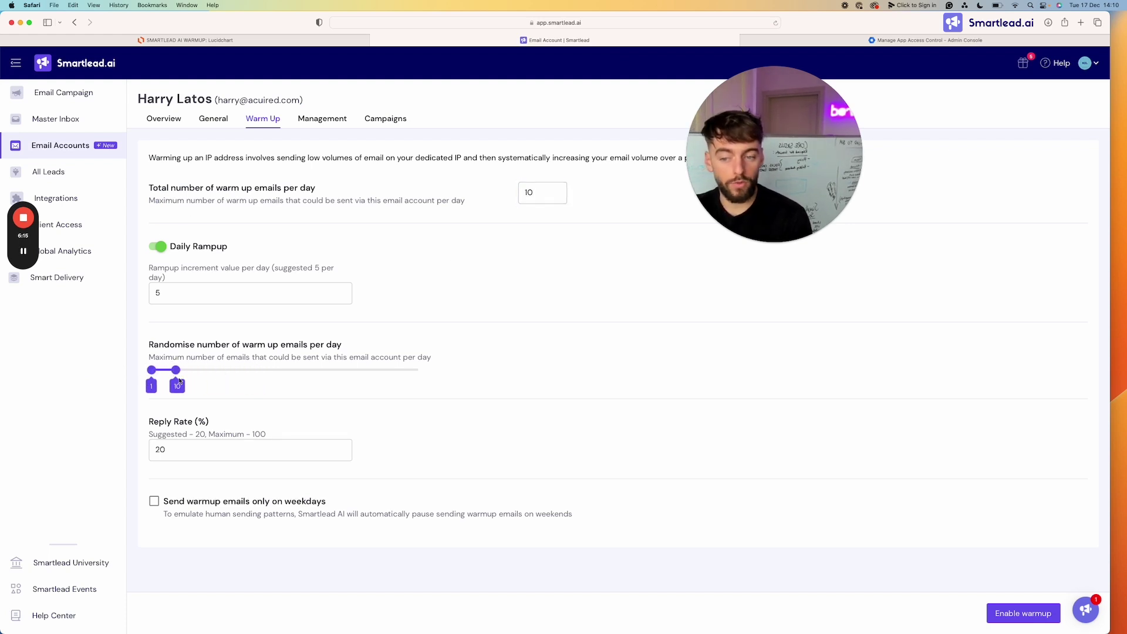
drag(151, 371, 157, 371)
- Set the reply rate to 30% and enable warm-up for the account, dismissing the alert
double_click(260, 448)
text(30)
click(411, 431)
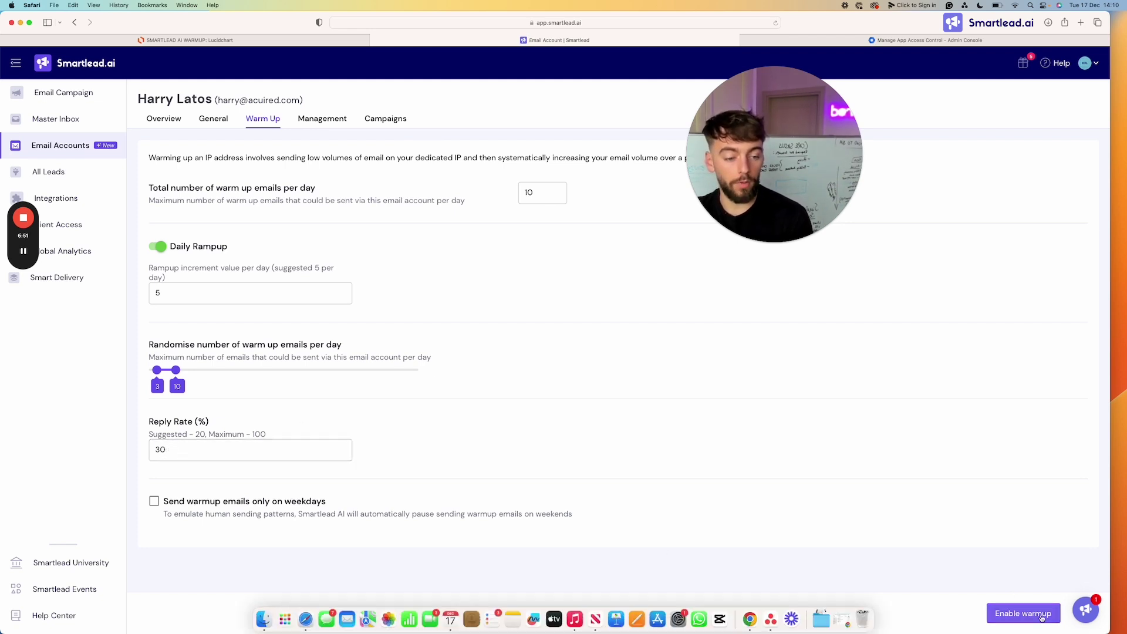
click(1024, 621)
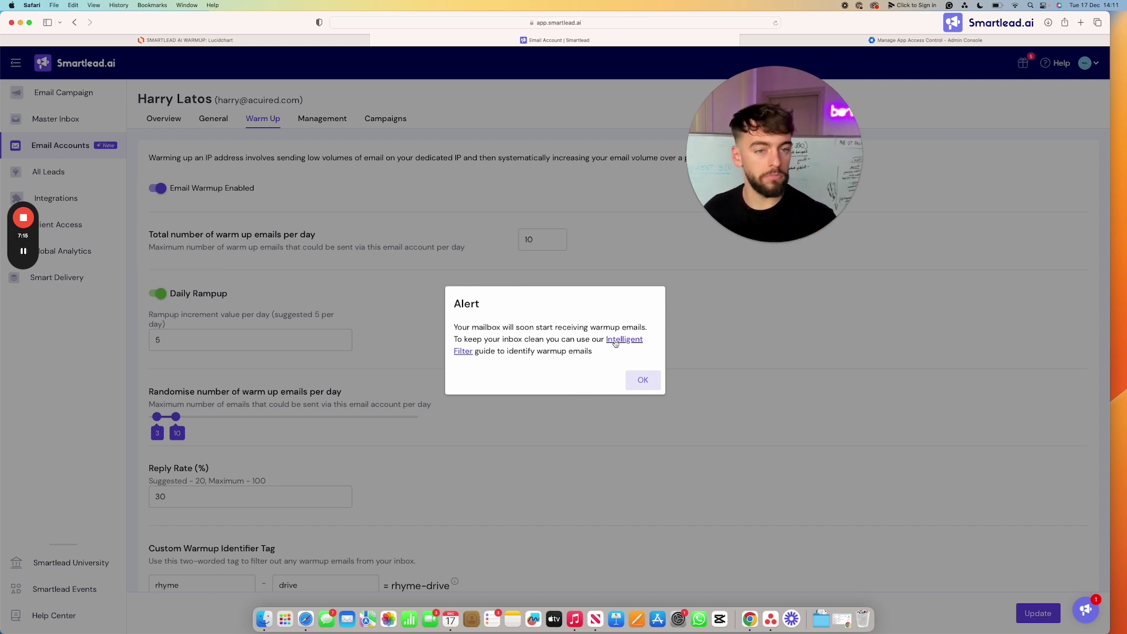
click(643, 380)
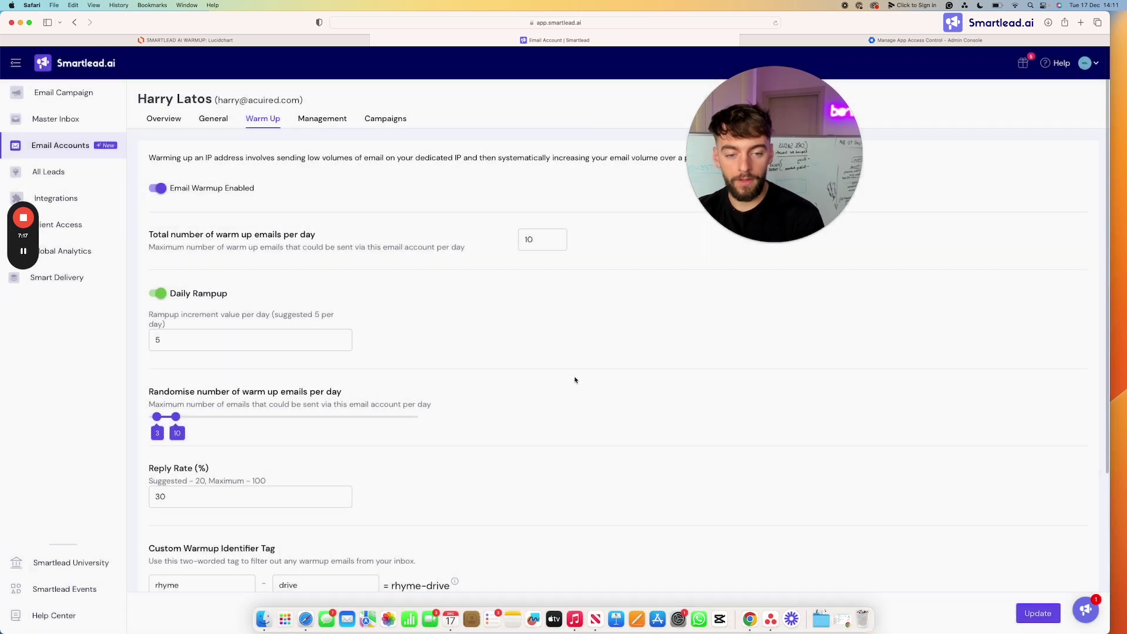
- Examine the Custom Warmup Identifier Tag in the account's warm-up settings
scroll(528, 379, down, 2)
scroll(431, 374, down, 1)
drag(392, 500, 434, 500)
click(437, 500)
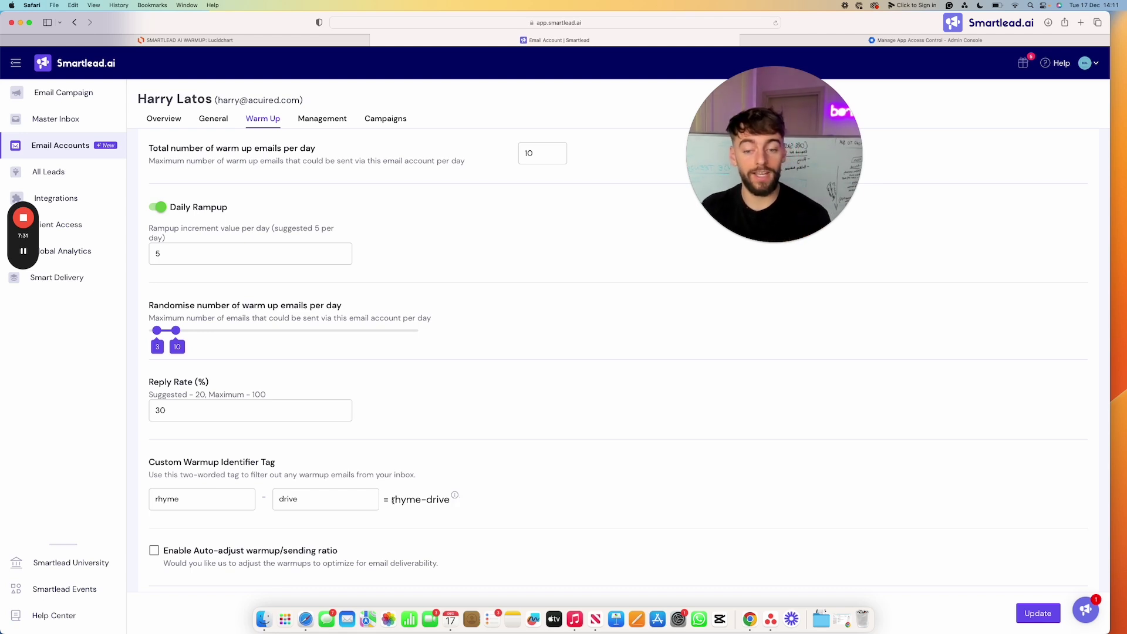
drag(388, 501, 450, 499)
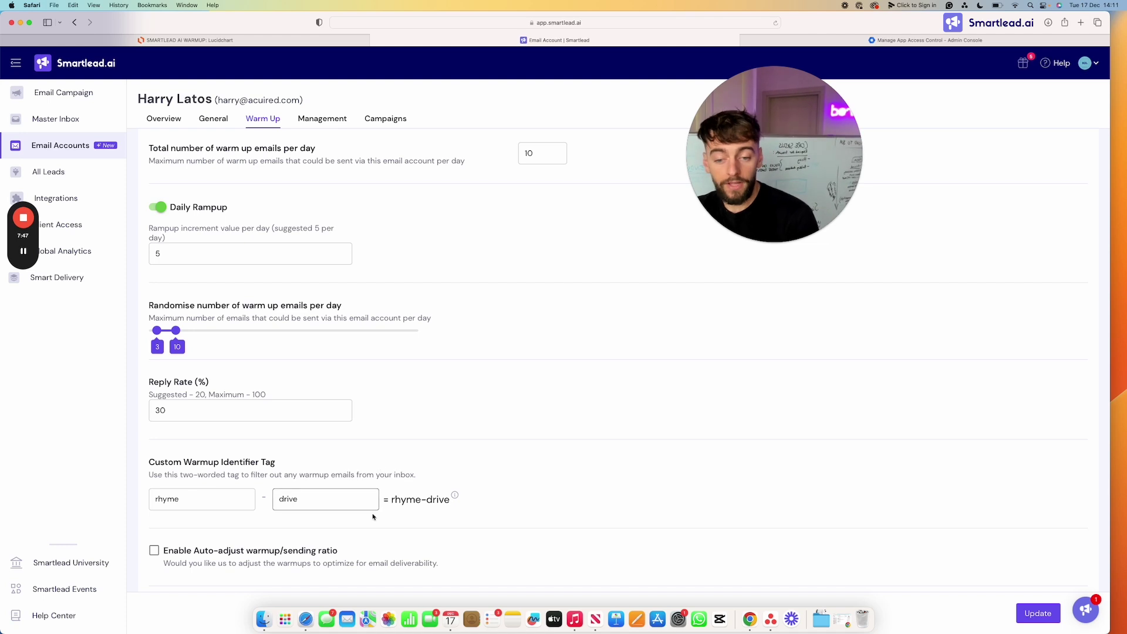
- Review the remaining warm-up options and save the updated warm-up settings
scroll(373, 516, down, 1)
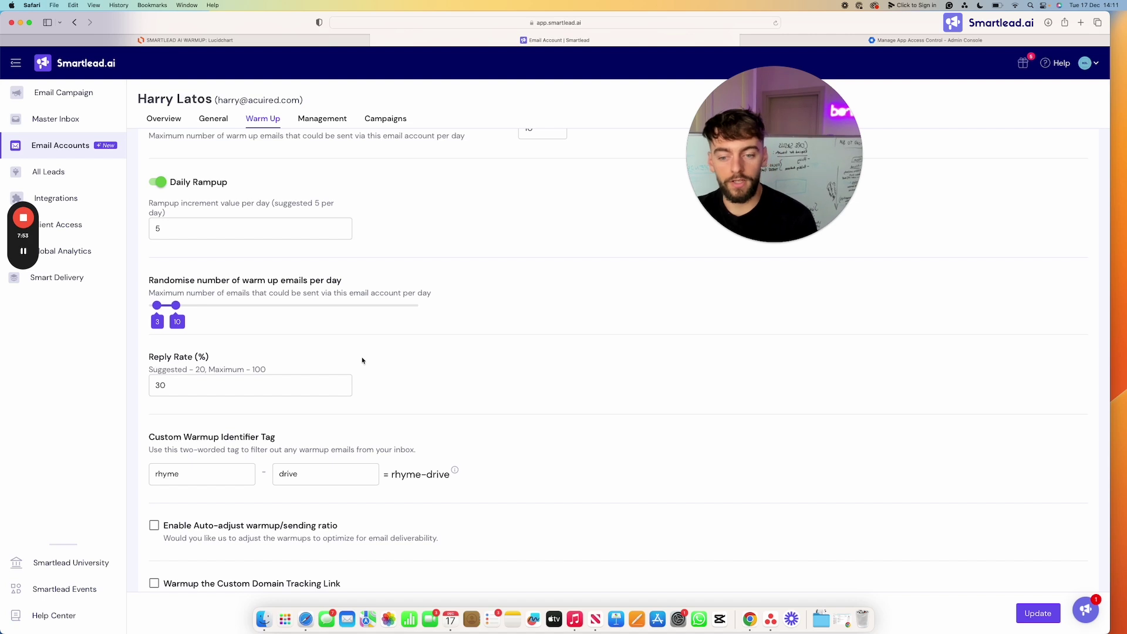
scroll(378, 423, down, 2)
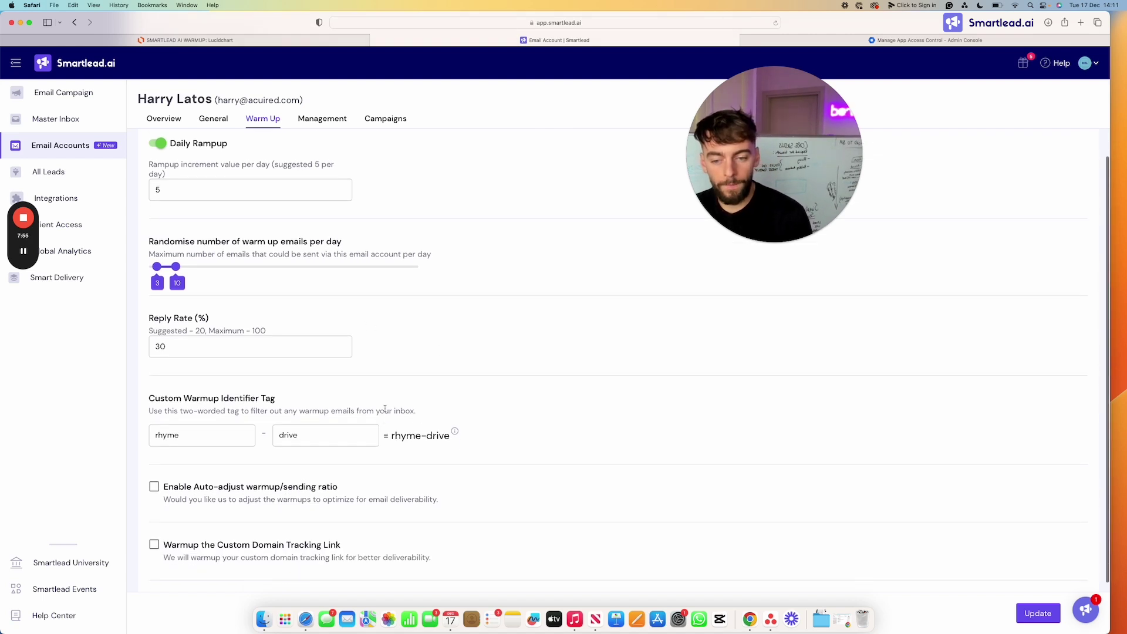
scroll(403, 413, down, 4)
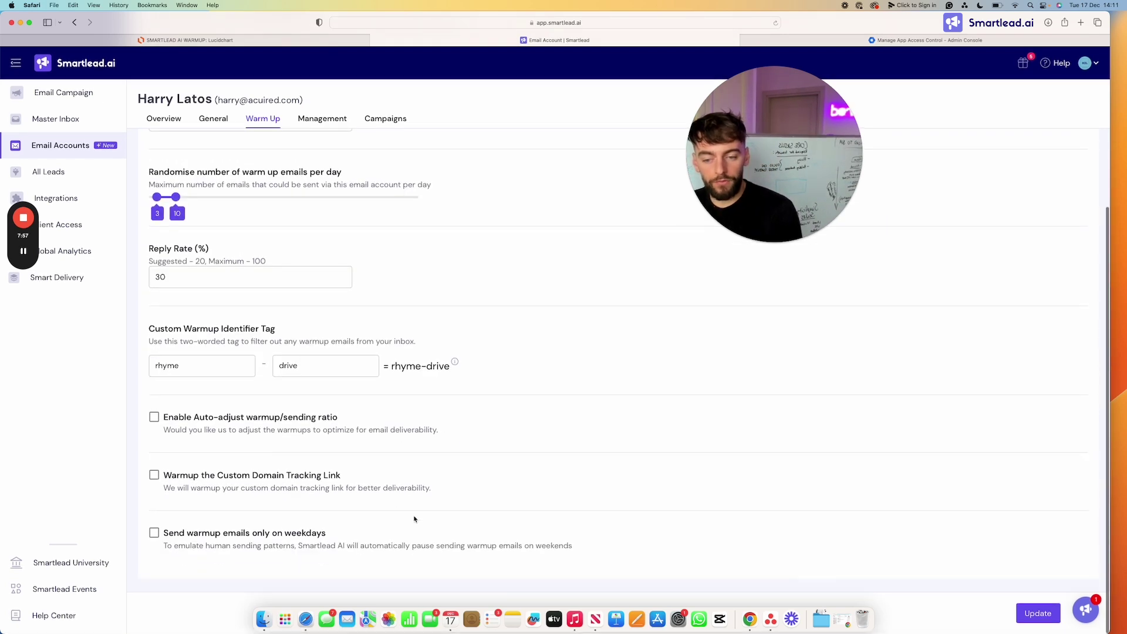
click(1039, 617)
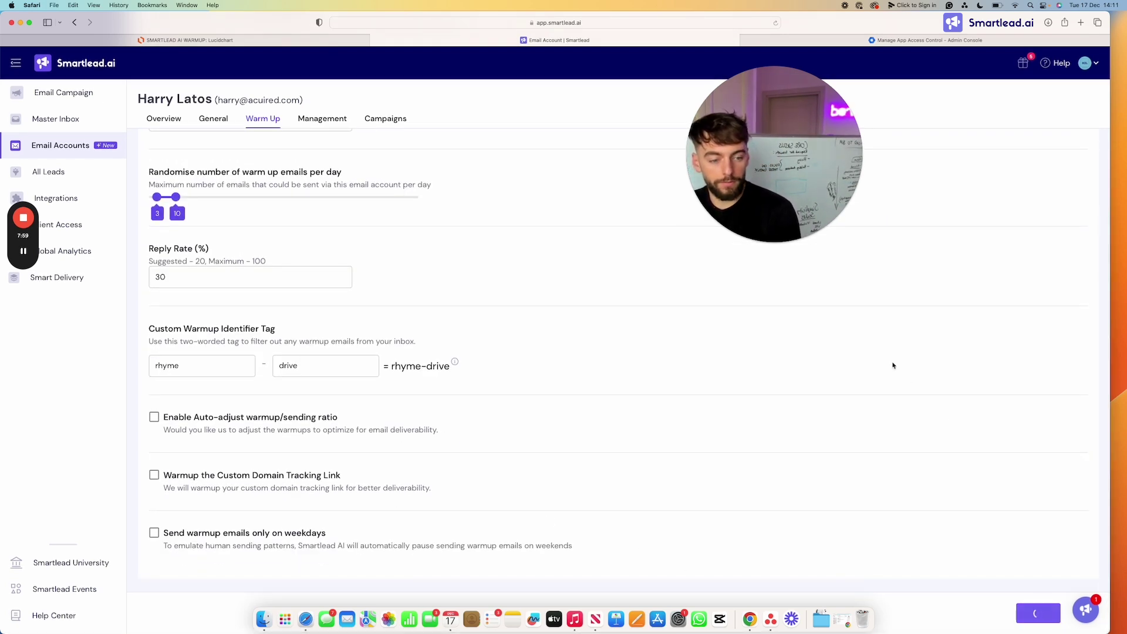
- Switch to Lucidchart and delete the black bar covering item 8 of the Step-by-Step Guide
click(303, 39)
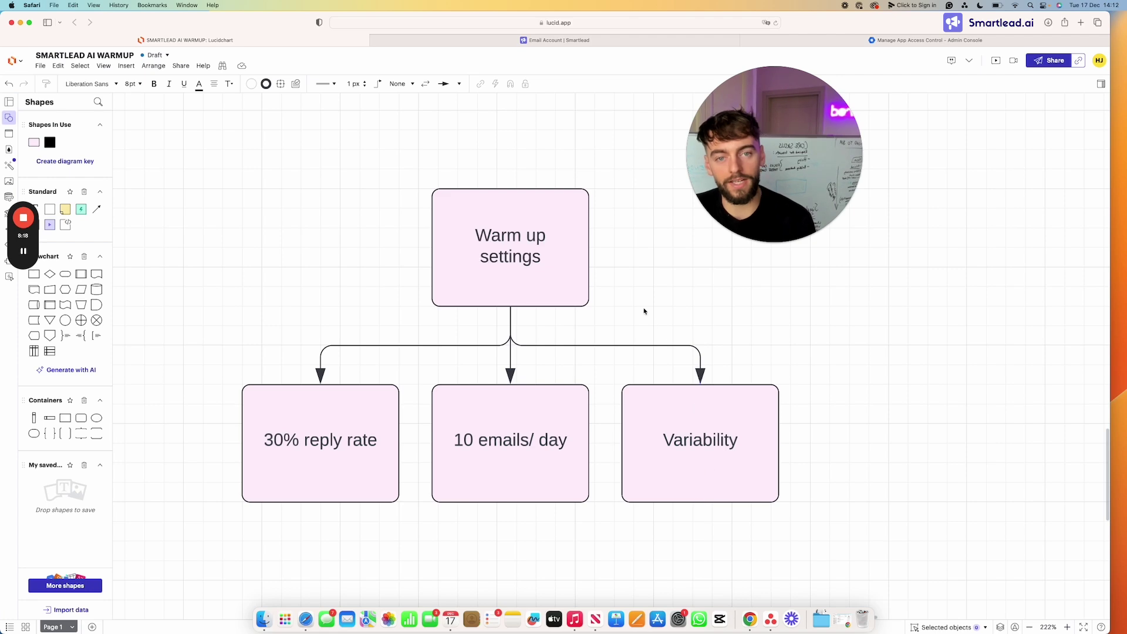
scroll(448, 266, down, 10)
scroll(411, 247, up, 5)
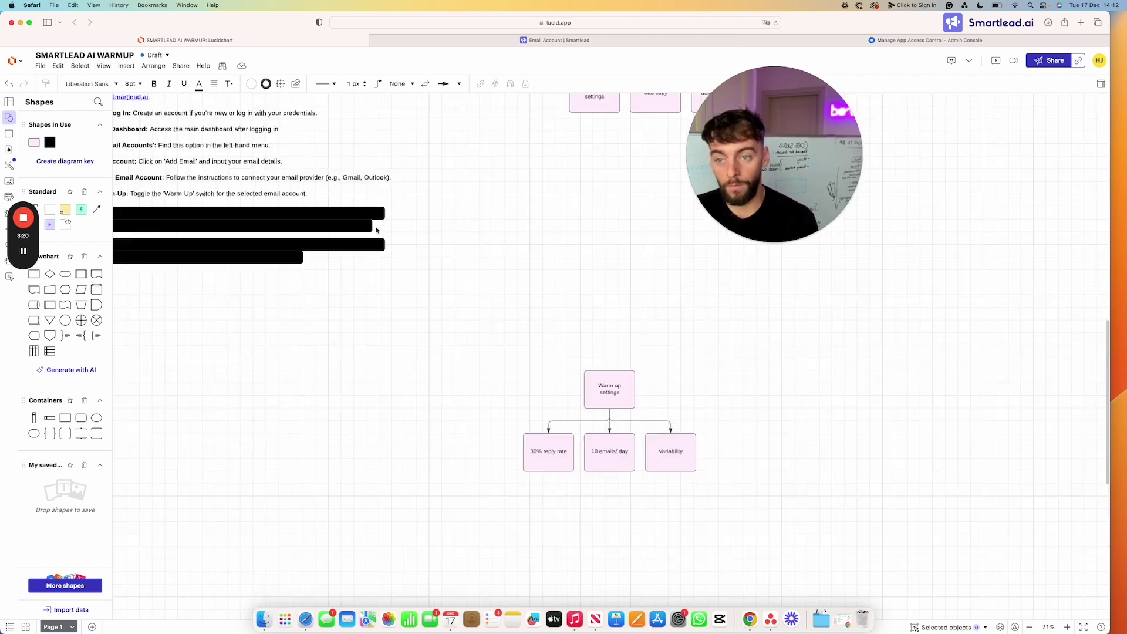
click(224, 282)
scroll(224, 283, up, 5)
scroll(247, 294, up, 2)
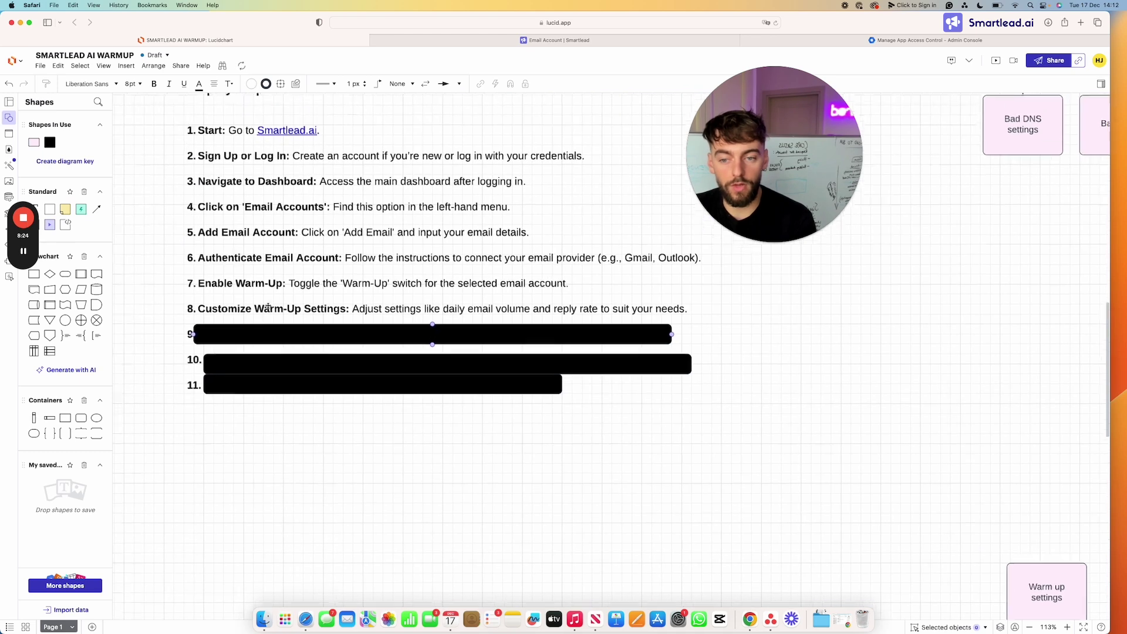
scroll(502, 359, up, 2)
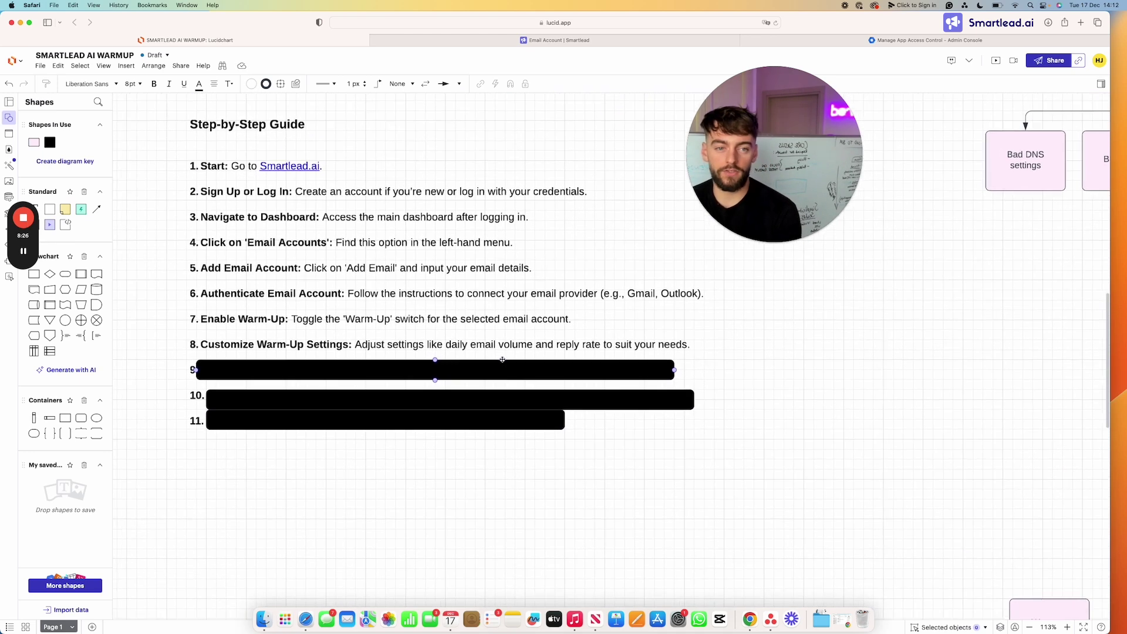
scroll(502, 359, up, 1)
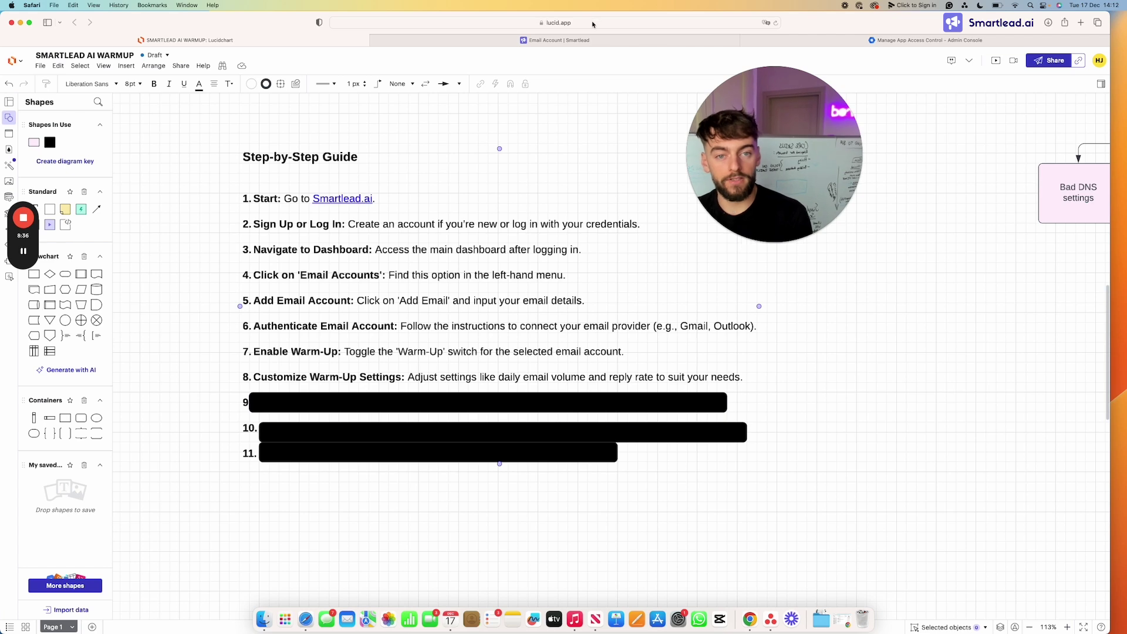
- Switch to Smartlead and examine the email account's warm-up summary and outbound status in its overview
key(ctrl+Tab)
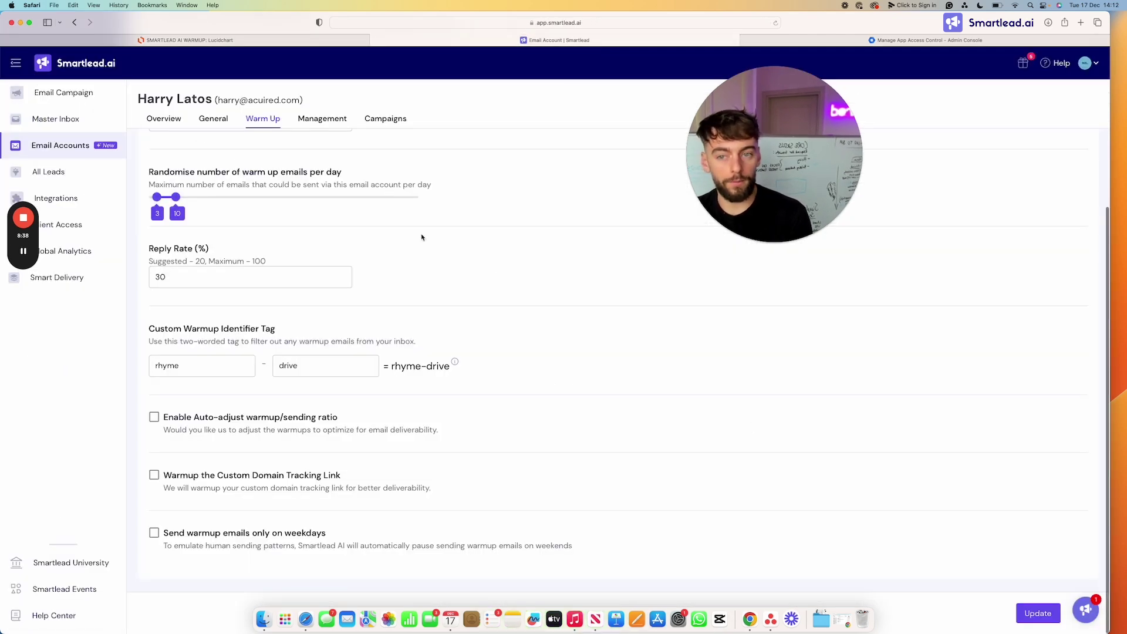
click(175, 118)
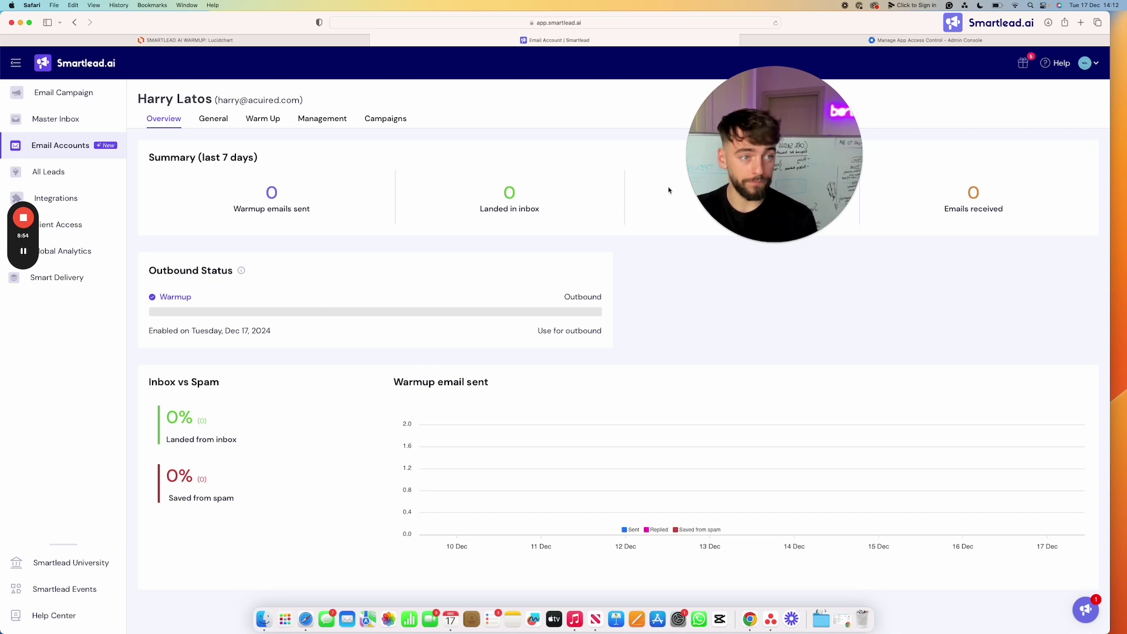
mouse_move(559, 311)
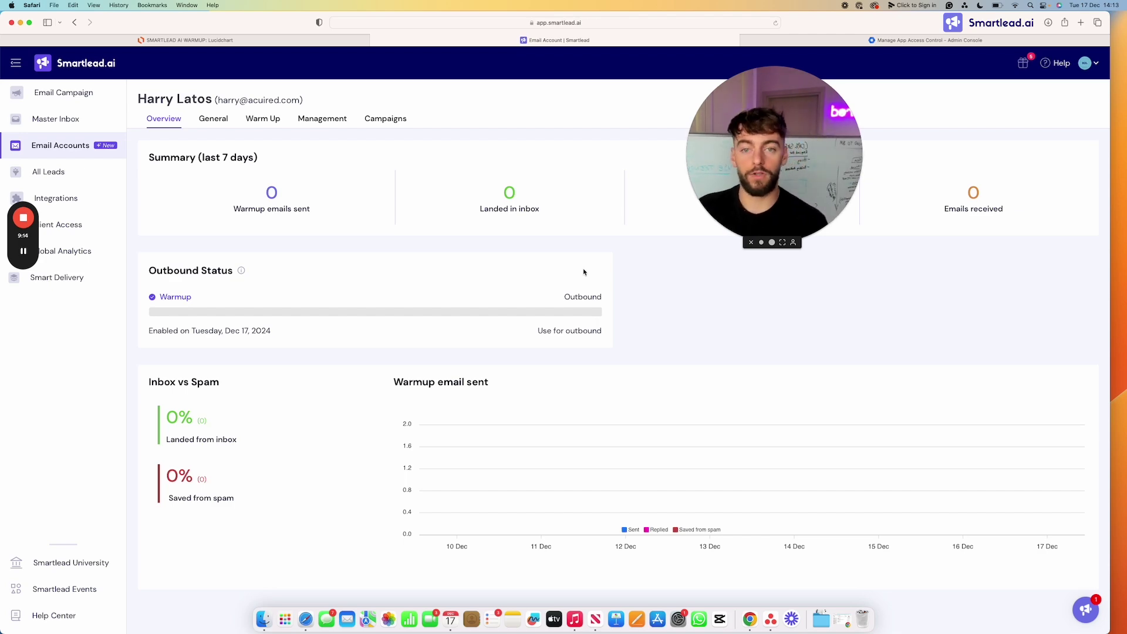
- Return to Lucidchart and delete the black bar covering item 9 of the Step-by-Step Guide
click(324, 41)
click(367, 393)
key(Delete)
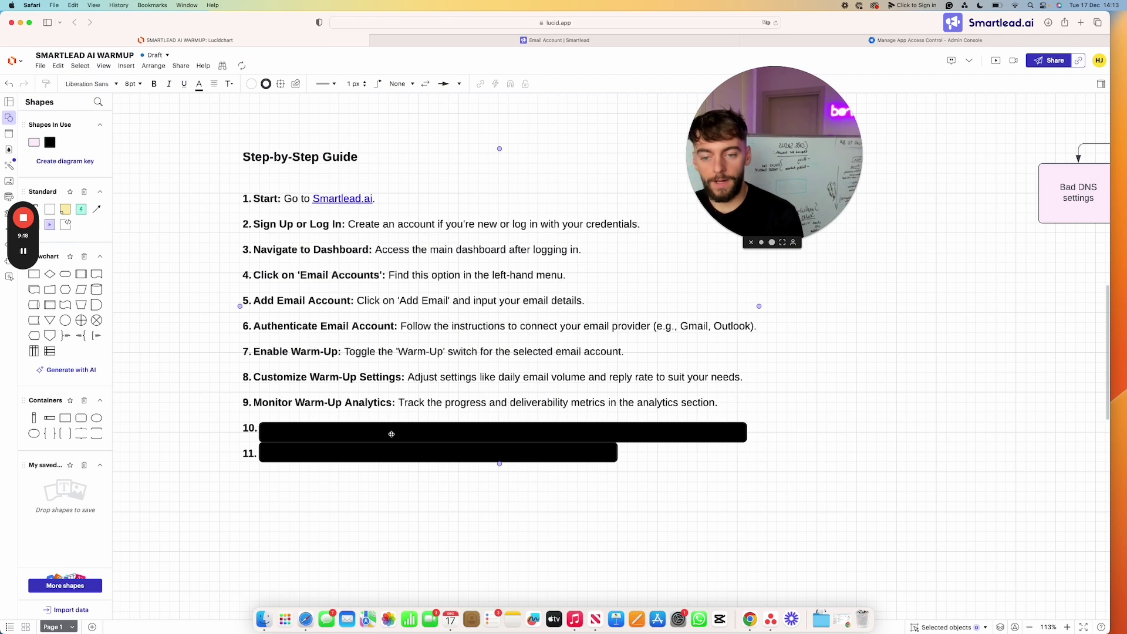
scroll(391, 438, up, 1)
scroll(392, 437, right, 1)
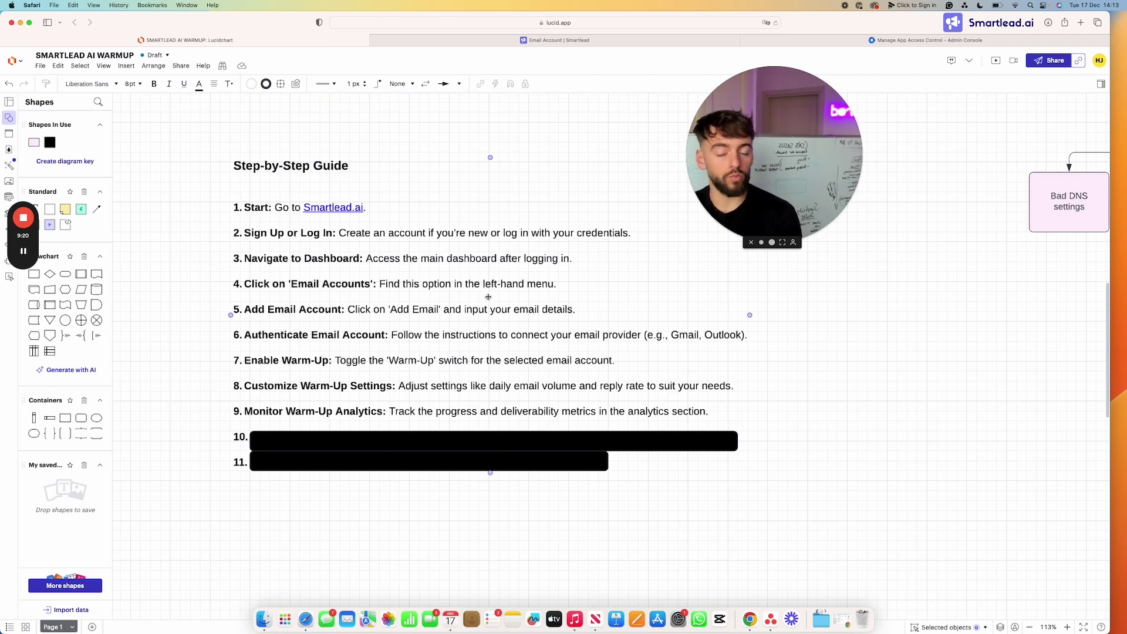
scroll(463, 284, up, 1)
scroll(463, 283, right, 1)
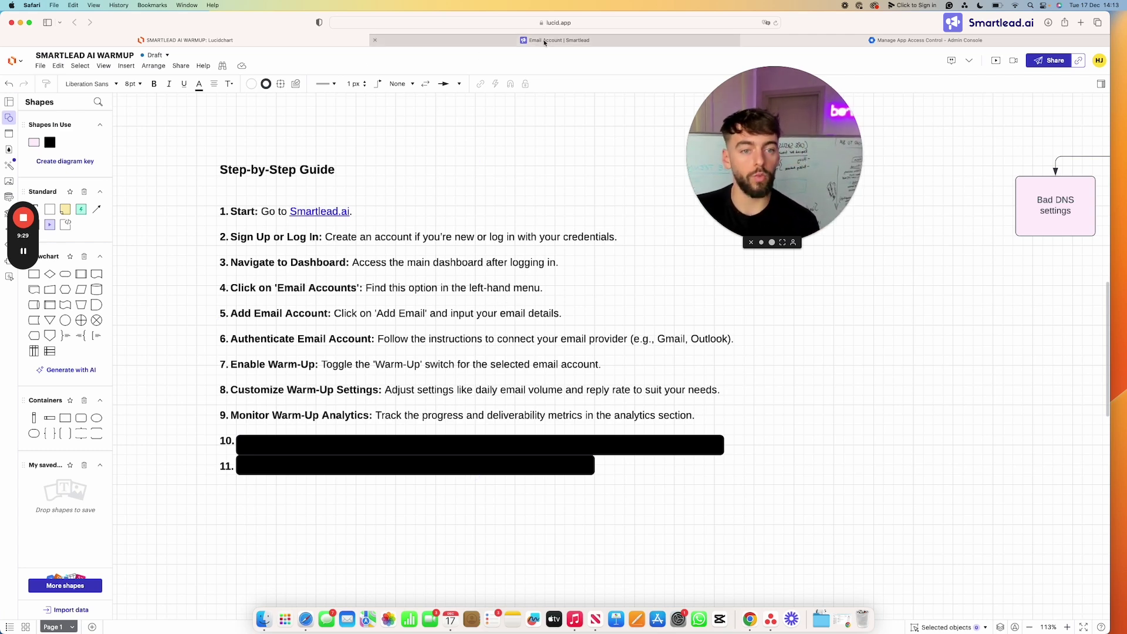
- Delete the black bar covering item 10 of the Step-by-Step Guide
mouse_move(545, 41)
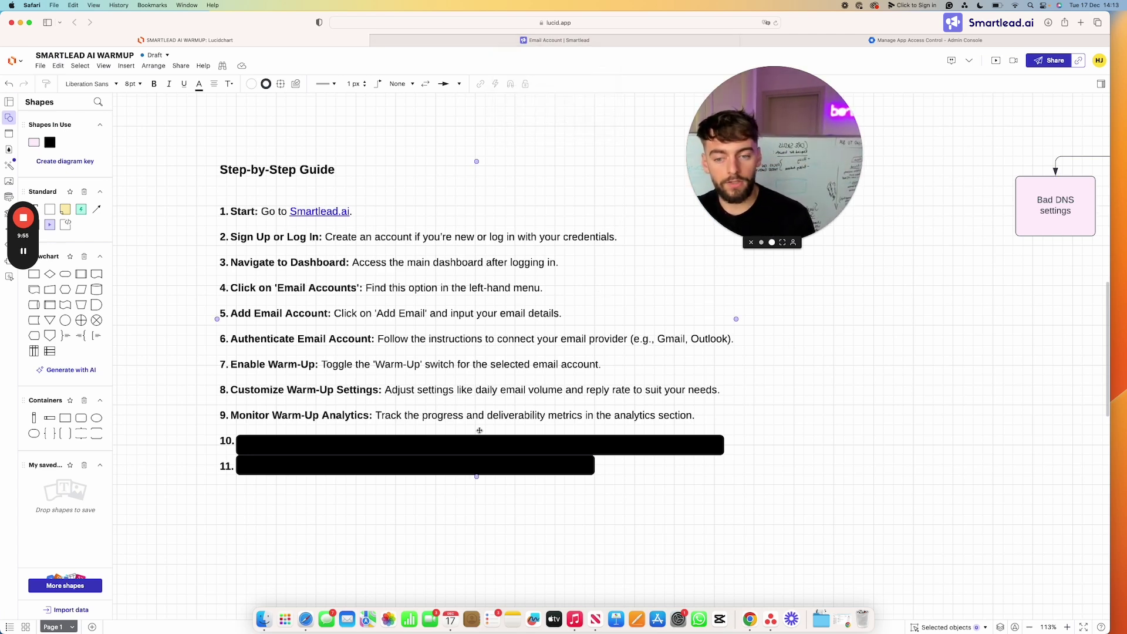
click(374, 447)
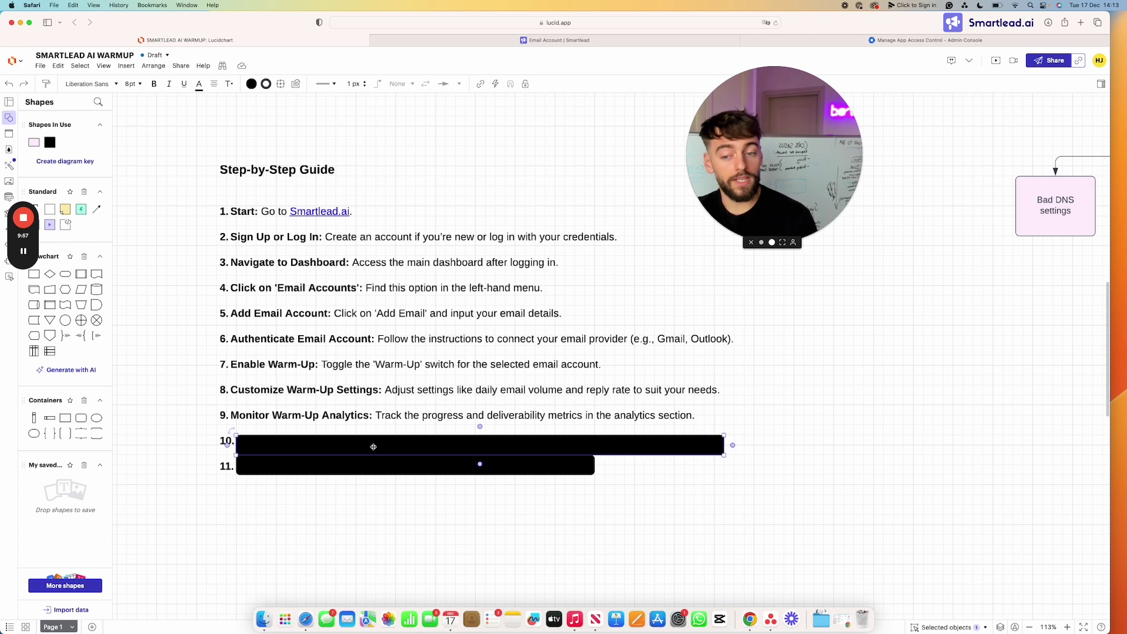
key(Delete)
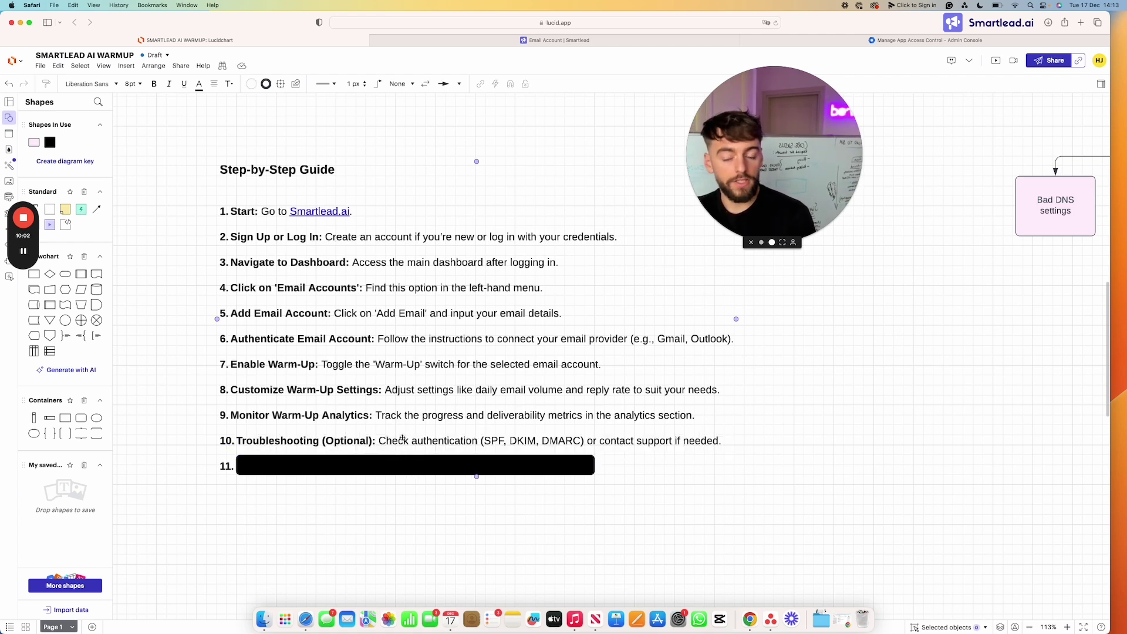
- Delete the last black bar, covering item 11 of the Step-by-Step Guide, and enlarge the list for reading
scroll(433, 430, down, 1)
click(432, 448)
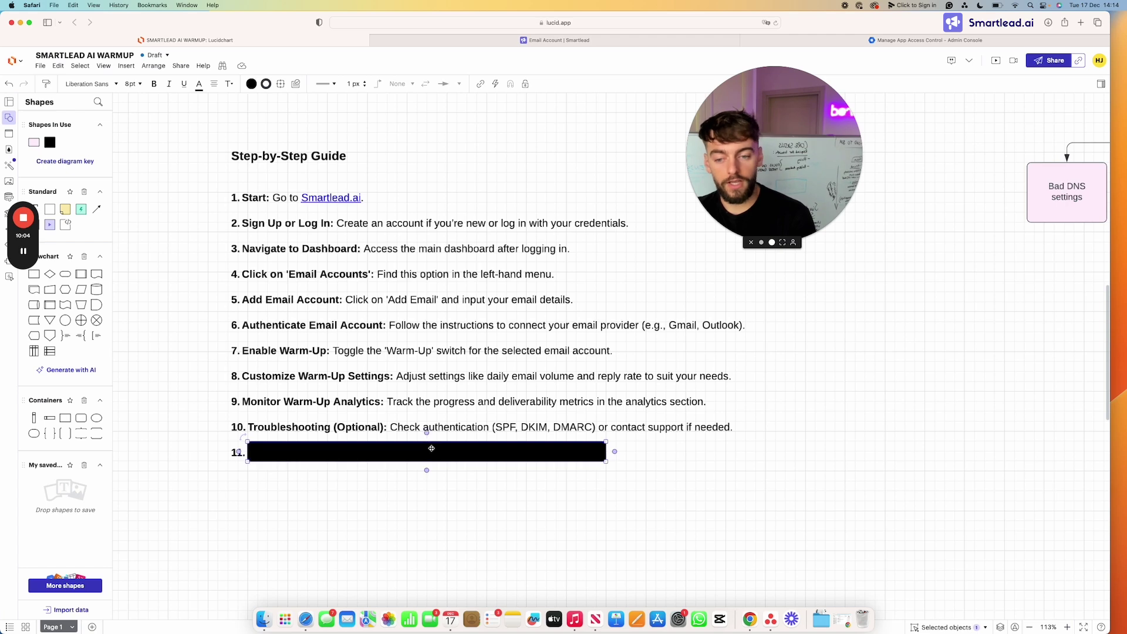
key(Delete)
scroll(435, 447, up, 3)
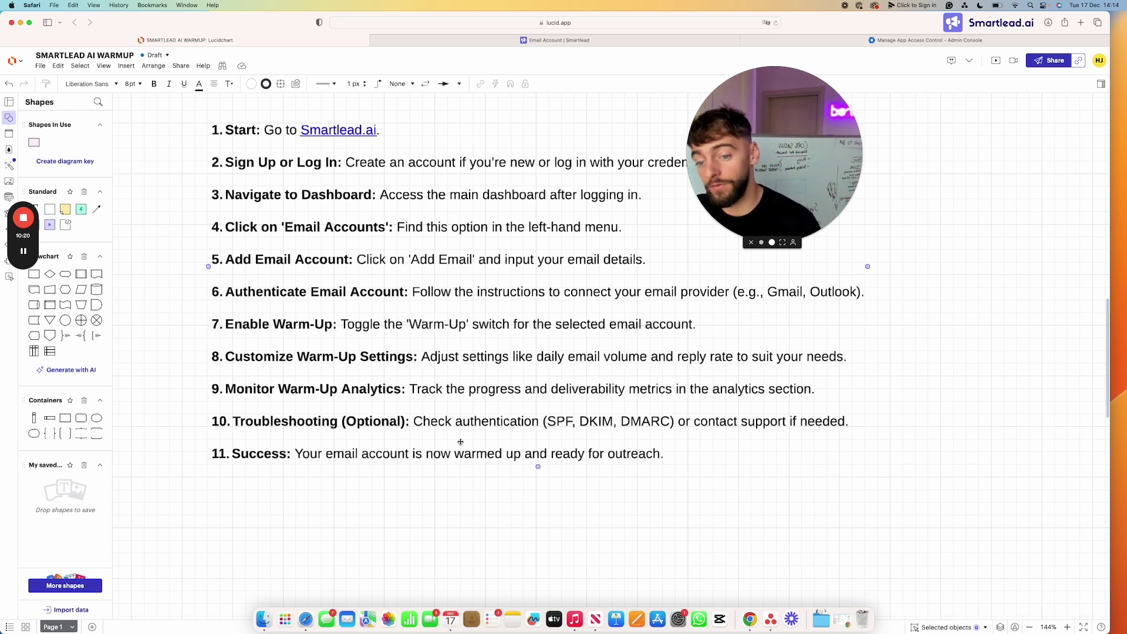
- Examine the "Warm-up will NOT save you from" diagram and its three branches up close
scroll(557, 418, down, 3)
scroll(617, 414, down, 5)
scroll(589, 359, right, 5)
scroll(589, 359, up, 10)
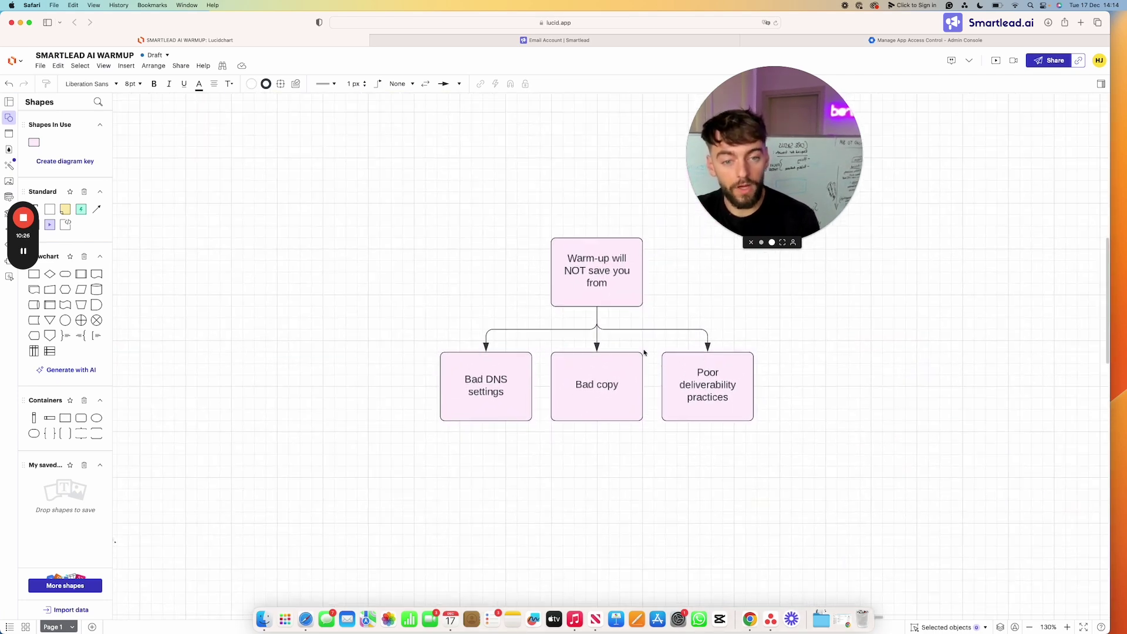
scroll(666, 367, up, 4)
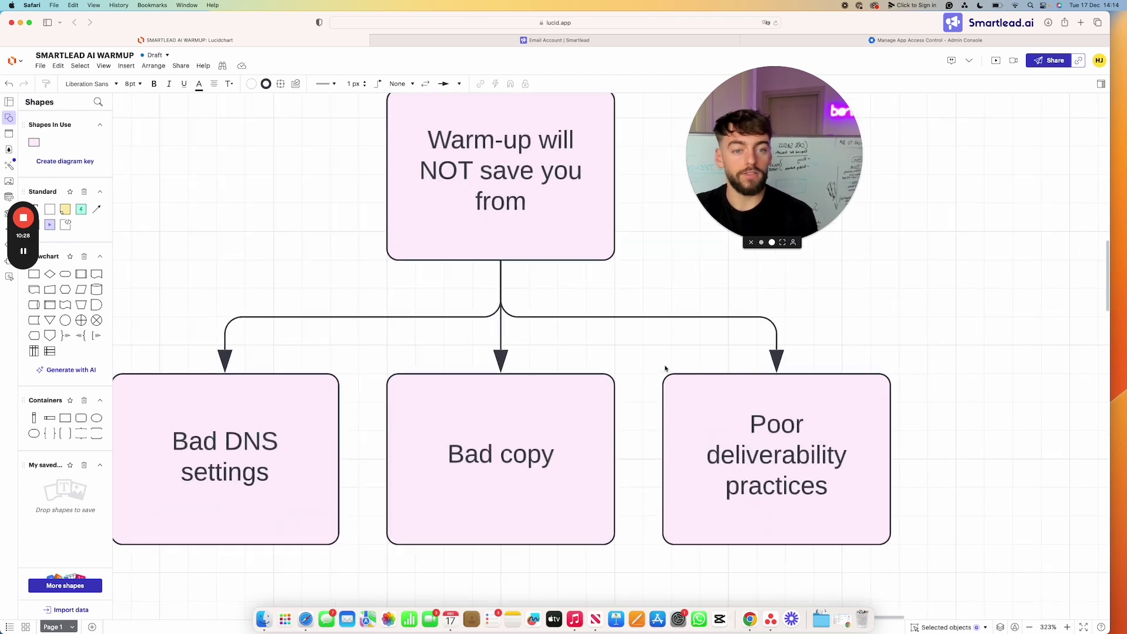